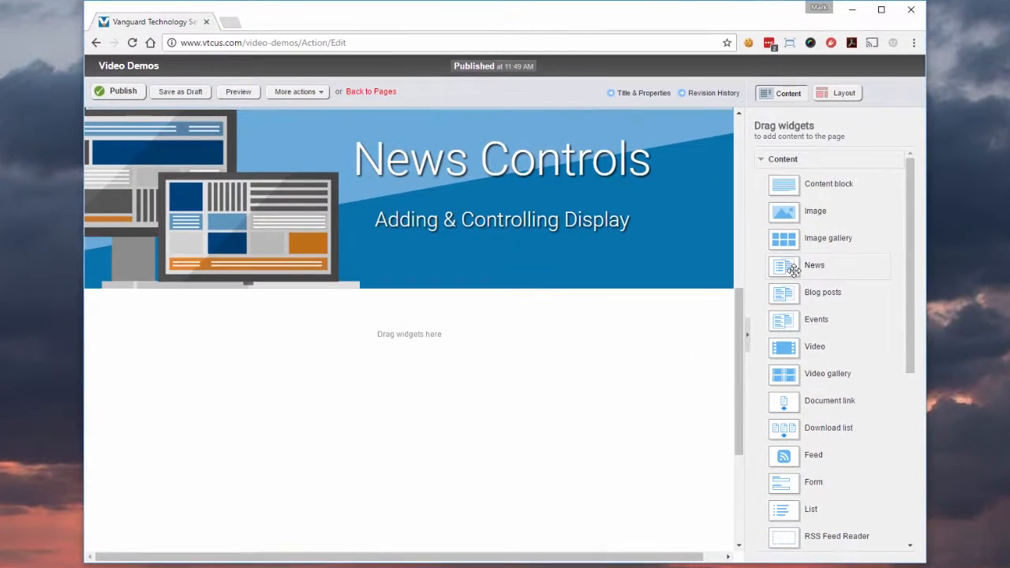
Add a News widget to the empty content area below the page banner and preview the page
left_click_drag(793, 271, 511, 357)
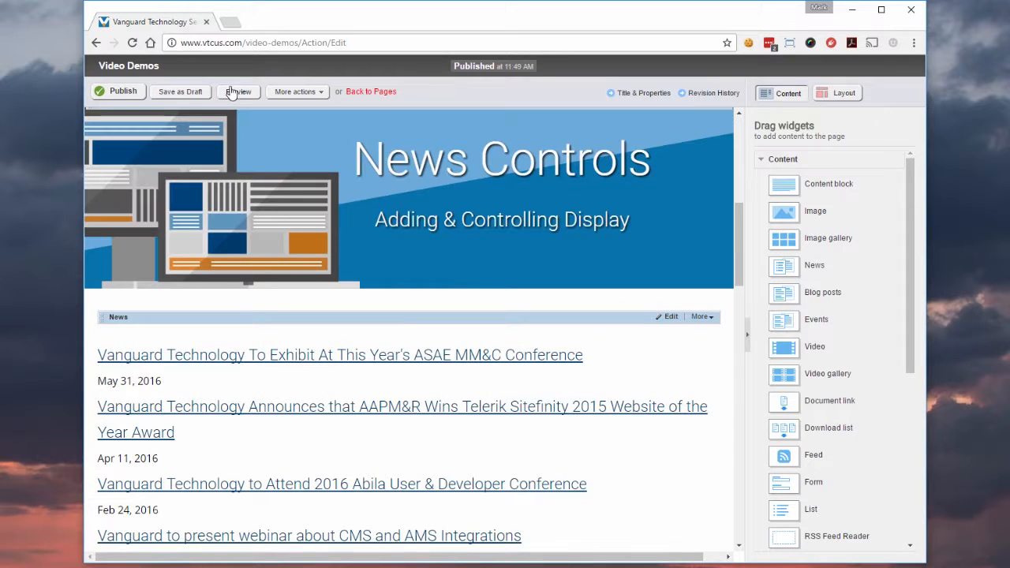
left_click(237, 93)
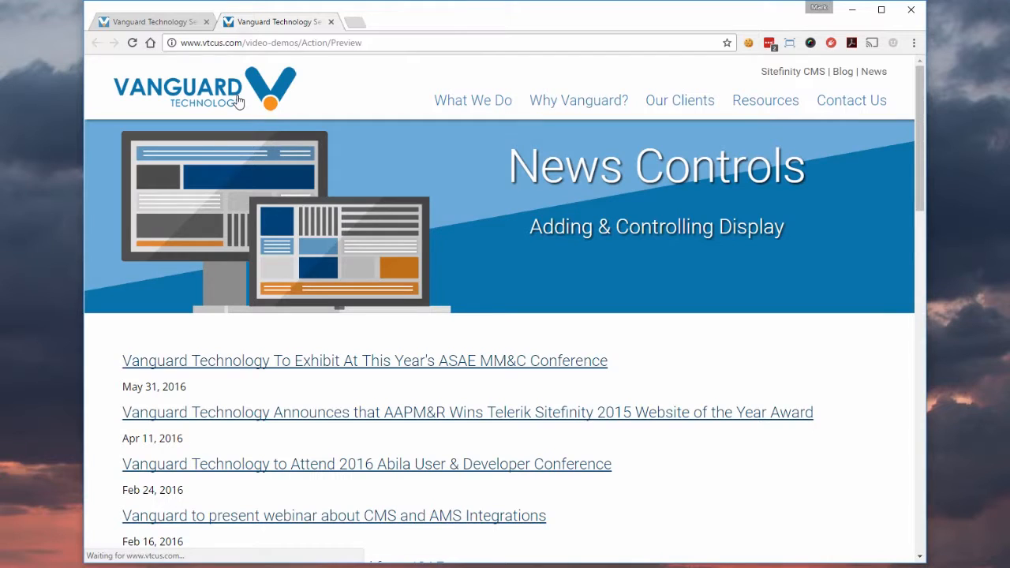
Open the article about the ISAE website award from the previewed list and return to all news
scroll(541, 280, "down", 3)
left_click(344, 377)
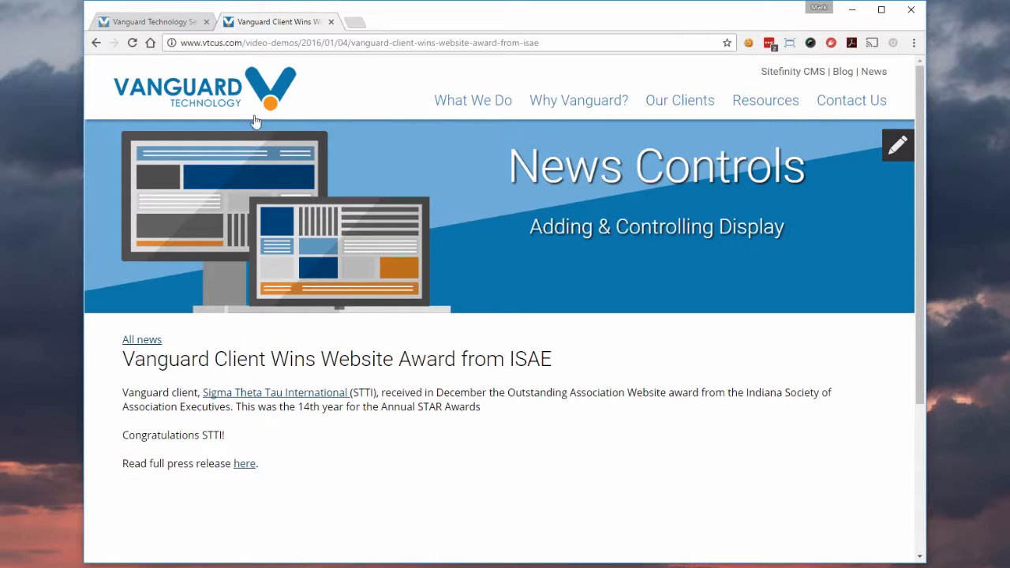
left_click(142, 340)
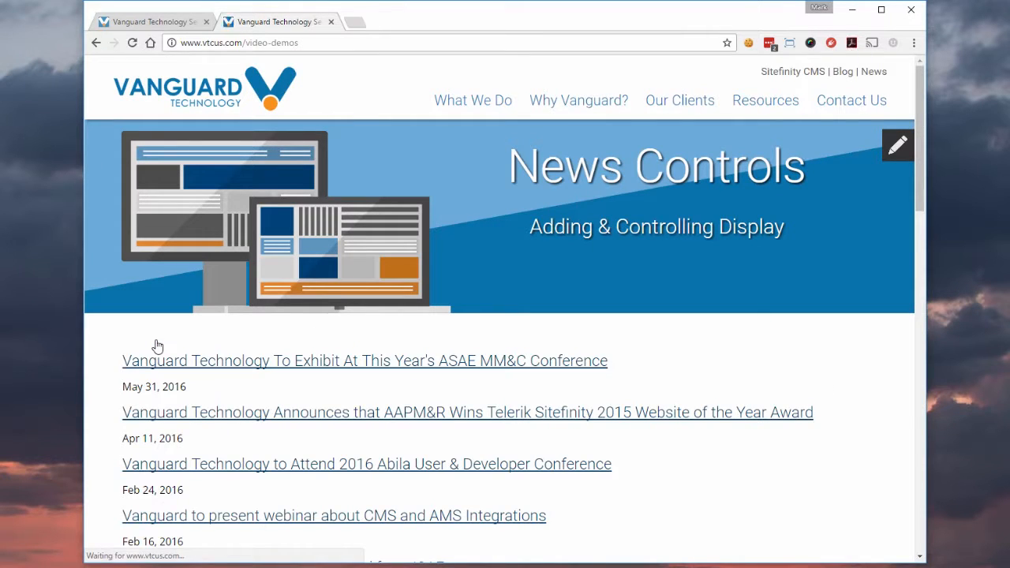
Set the News widget's list to use paging with 10 items per page and save the settings
left_click(136, 22)
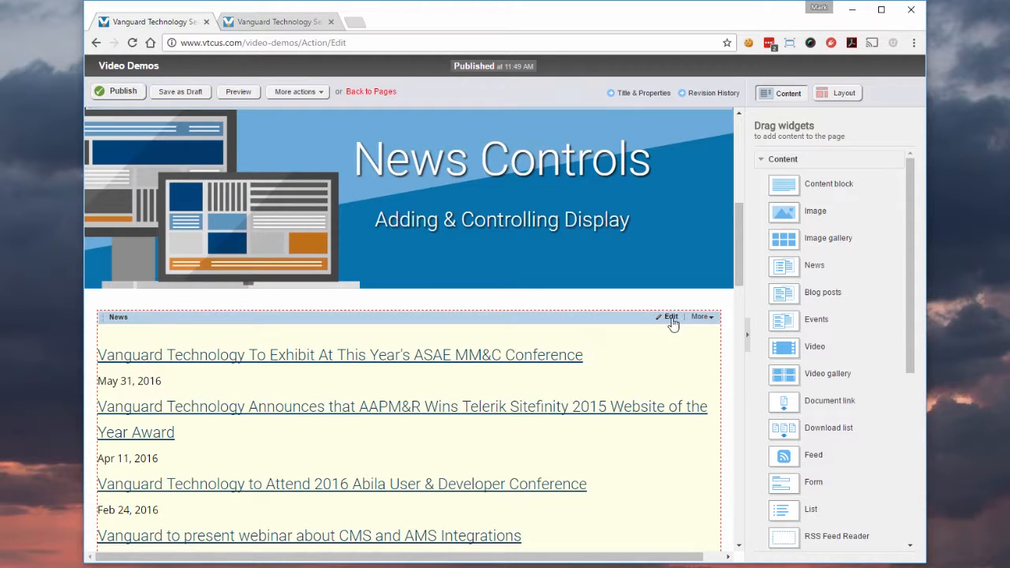
left_click(670, 318)
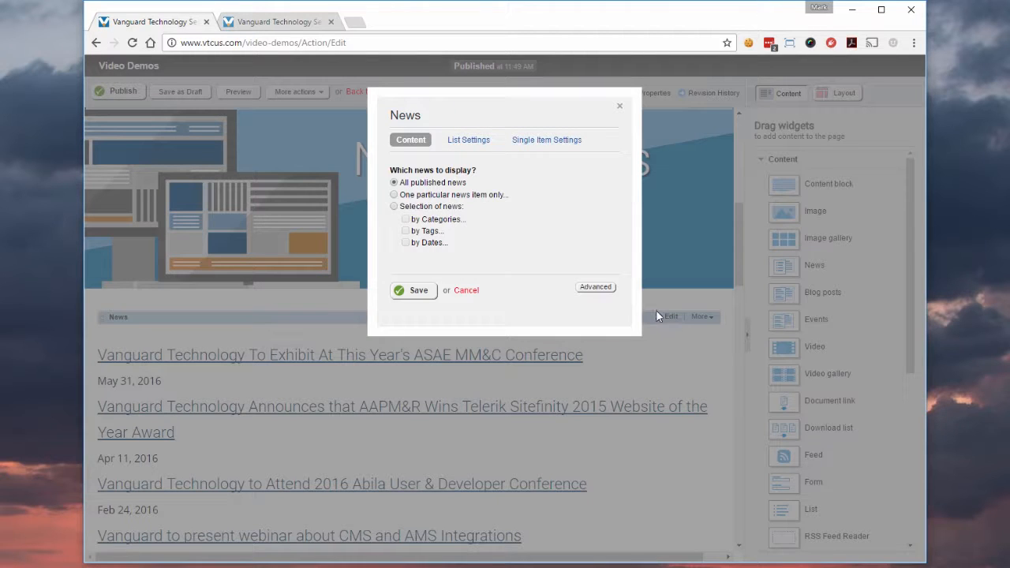
left_click(472, 142)
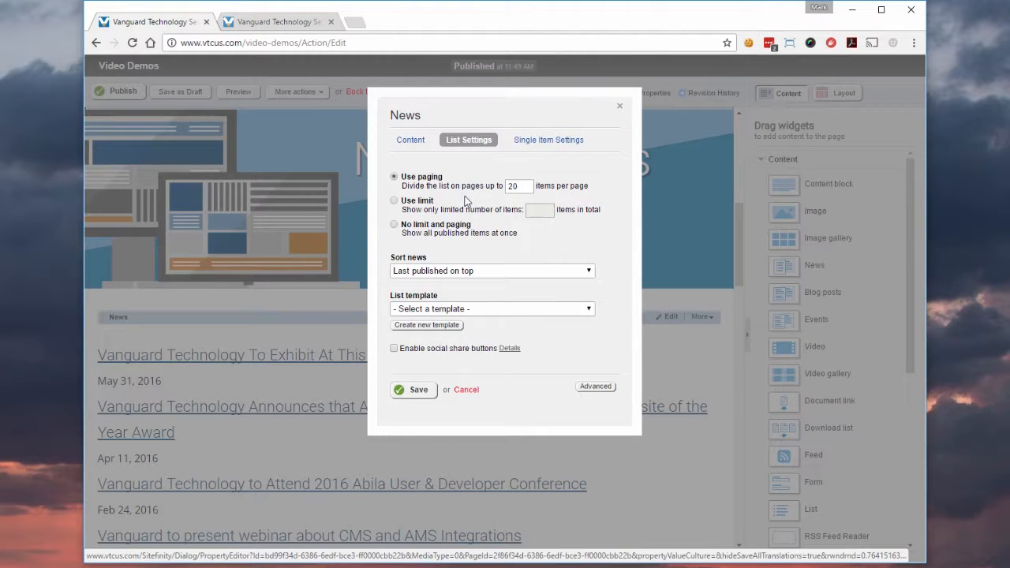
double_click(513, 186)
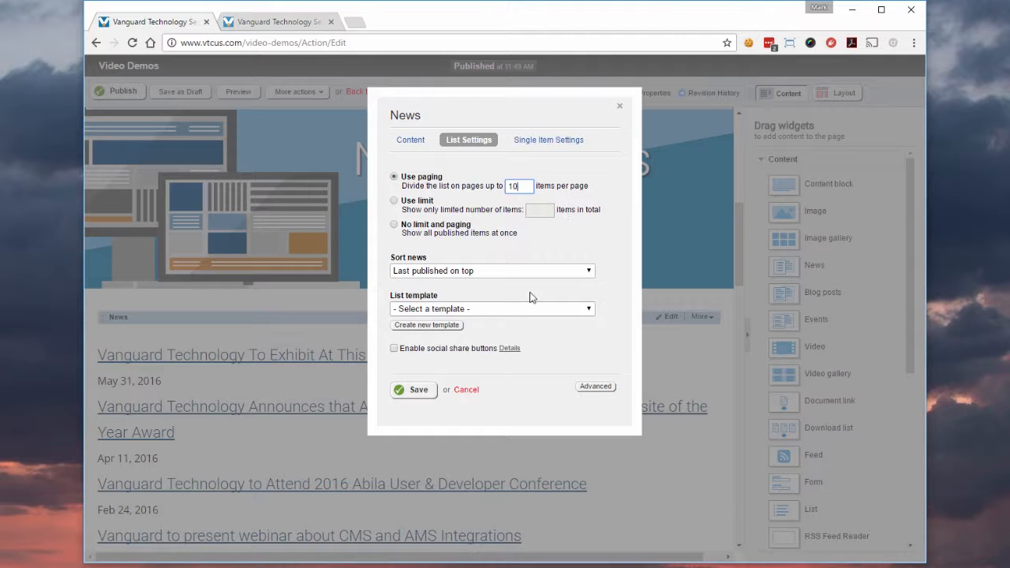
left_click(416, 390)
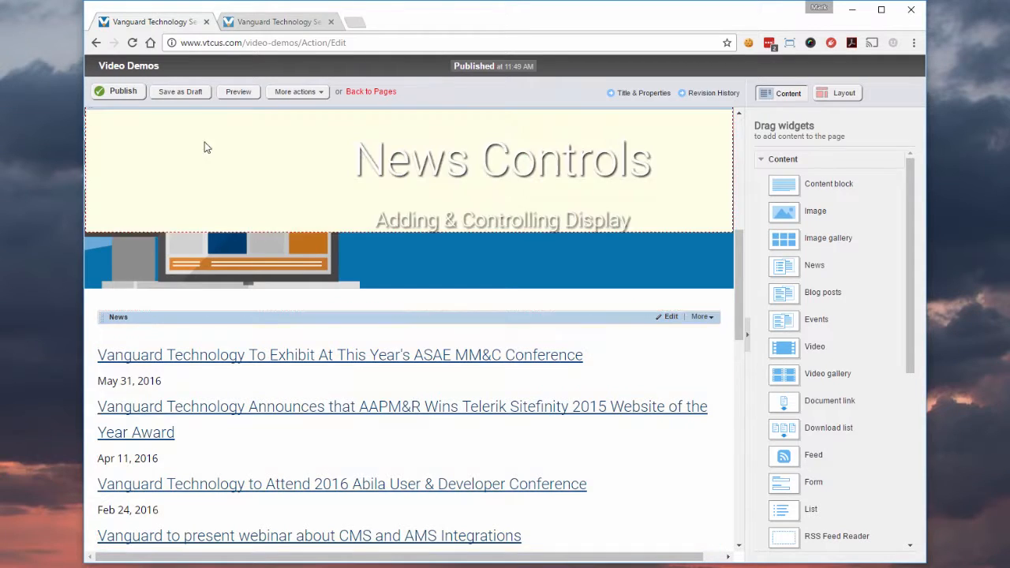
Preview the page and browse to pages 2 and 3 of the news list
left_click(238, 92)
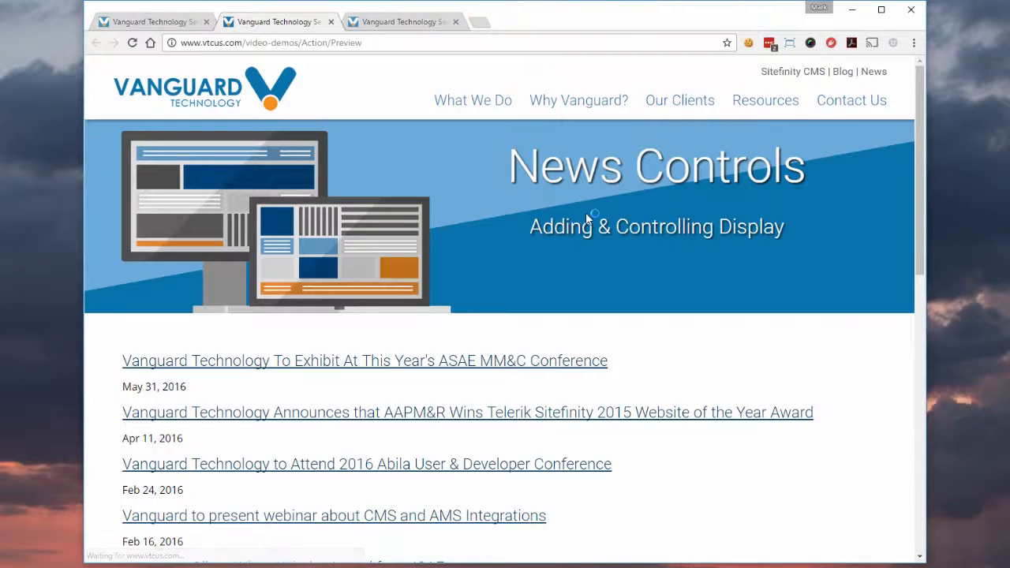
scroll(585, 212, "down", 6)
left_click(145, 386)
scroll(286, 354, "down", 10)
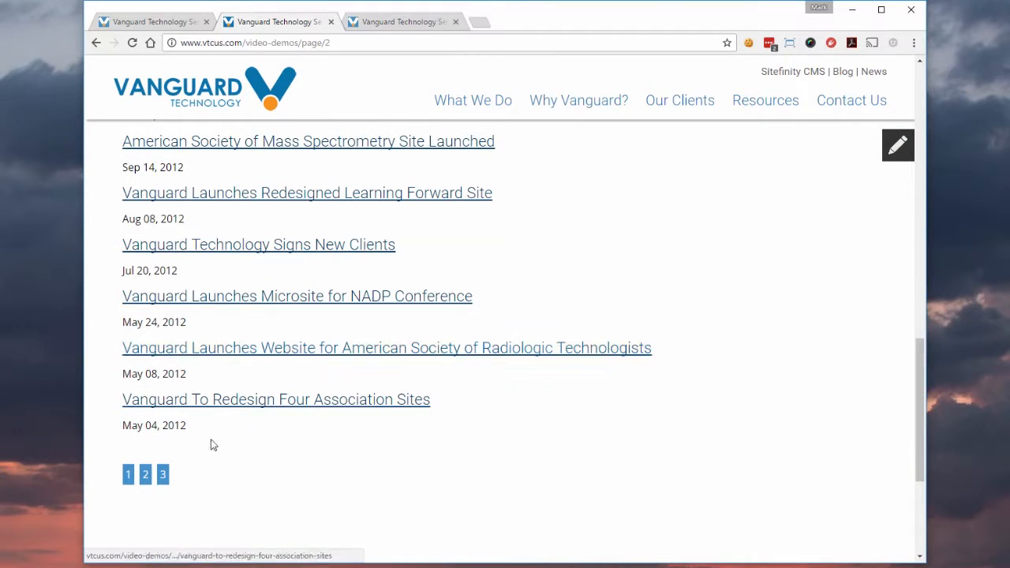
left_click(163, 477)
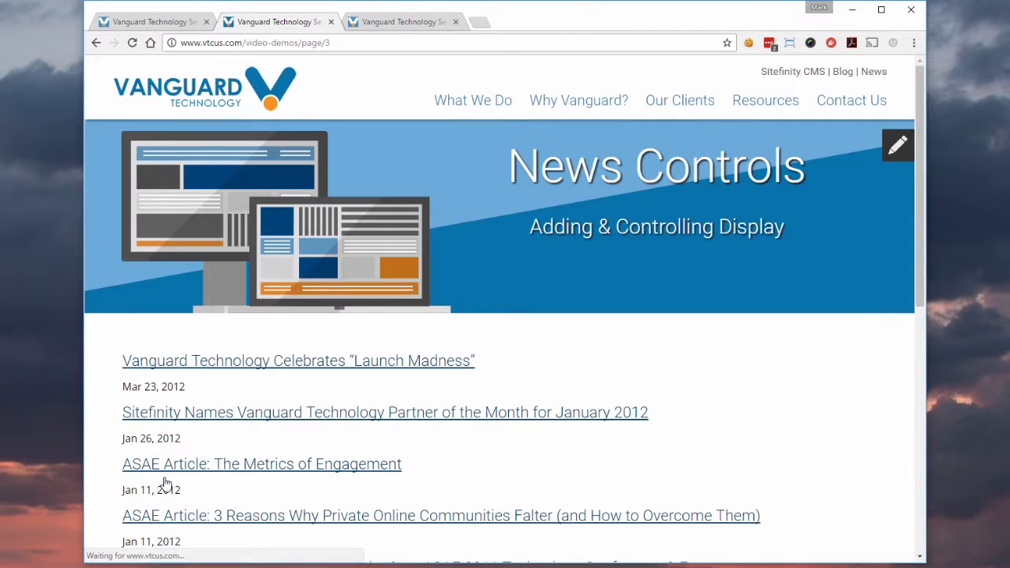
Set the News widget to use a limit of 10 items in total and save the settings
left_click(138, 22)
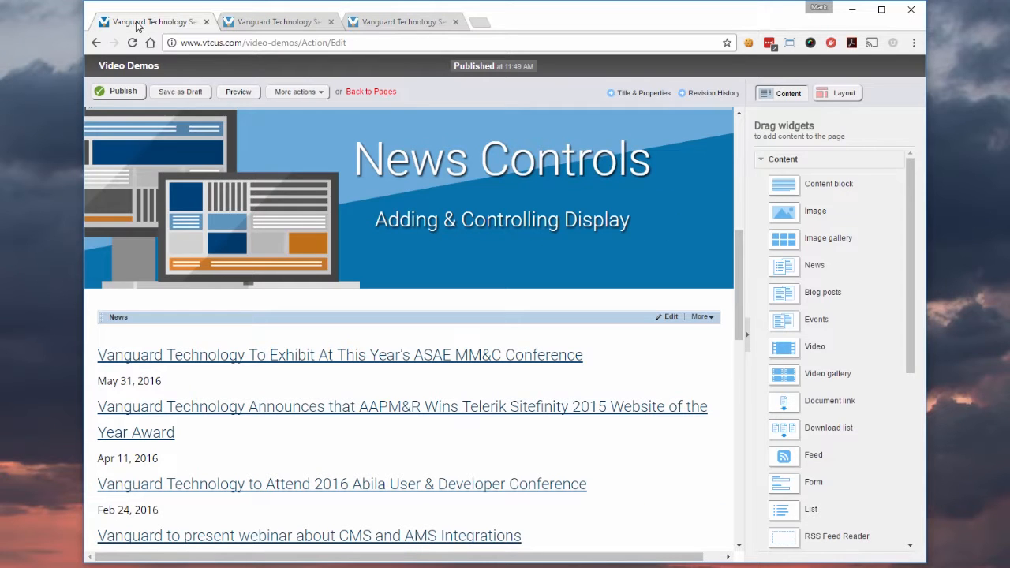
left_click(673, 318)
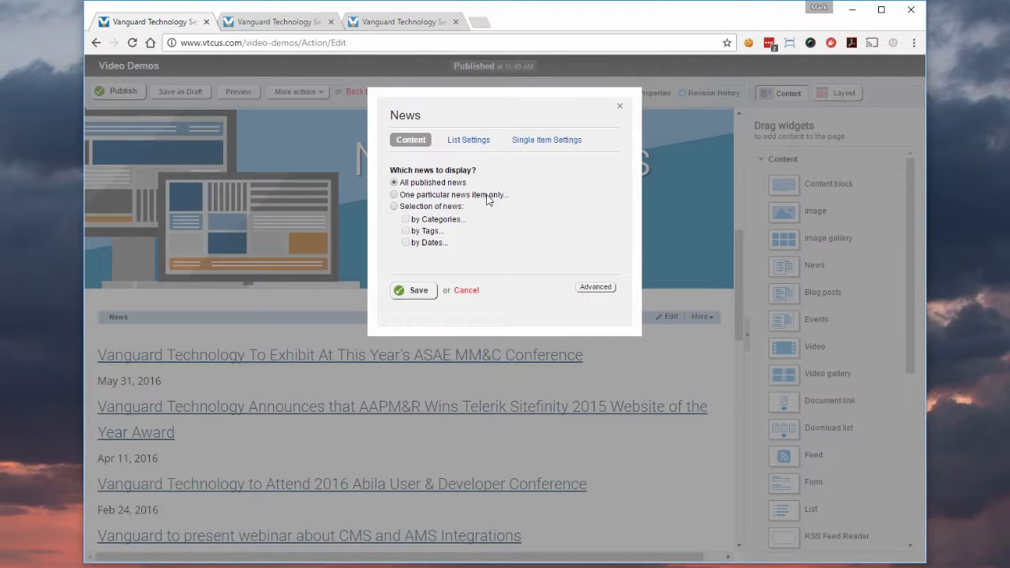
left_click(468, 141)
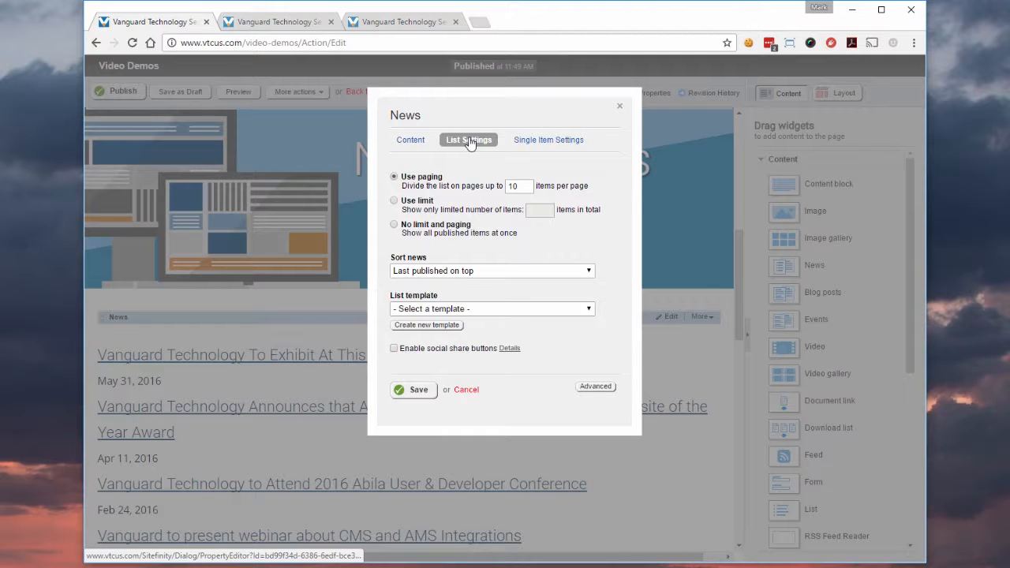
left_click(395, 202)
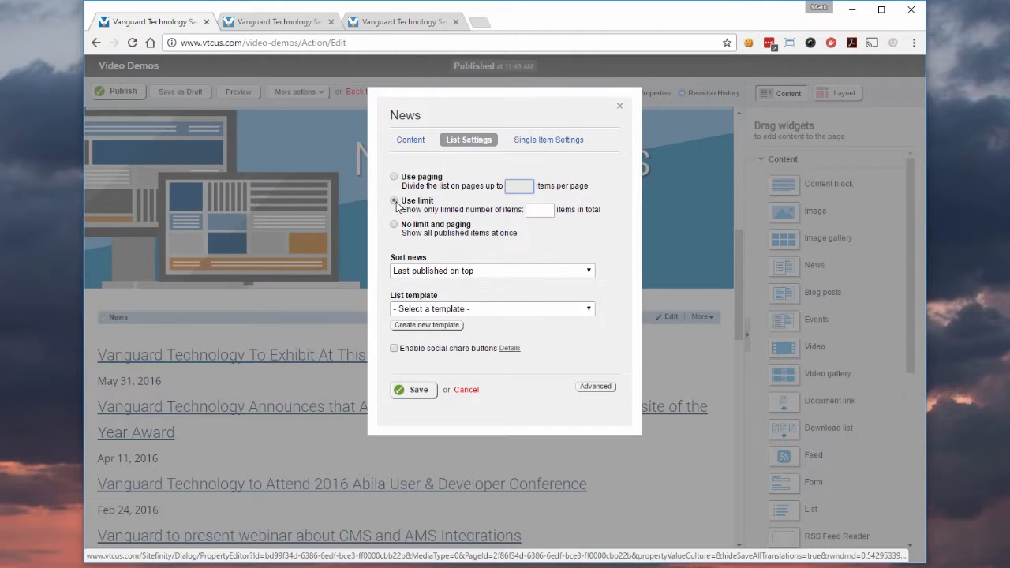
left_click(530, 212)
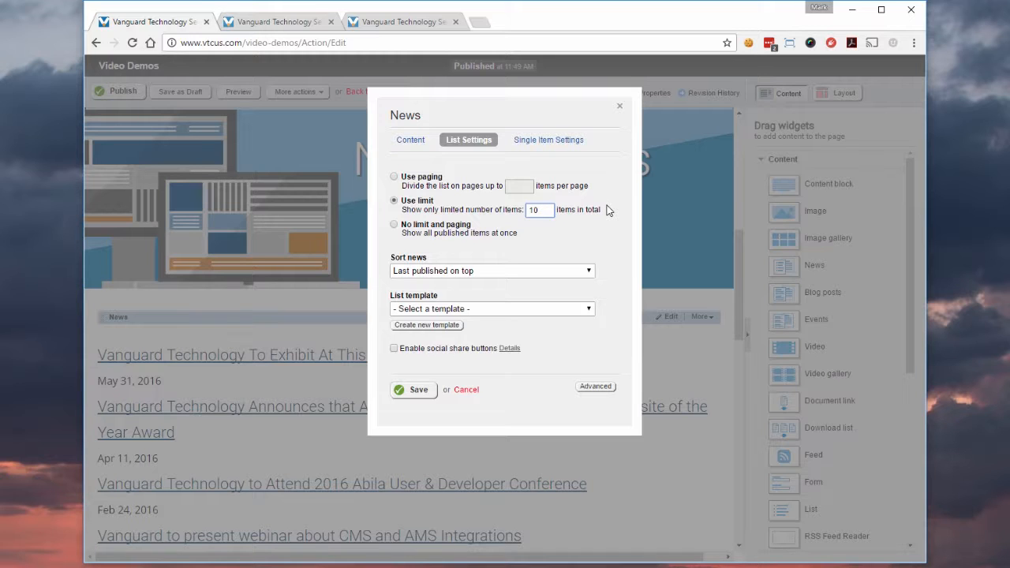
left_click(417, 392)
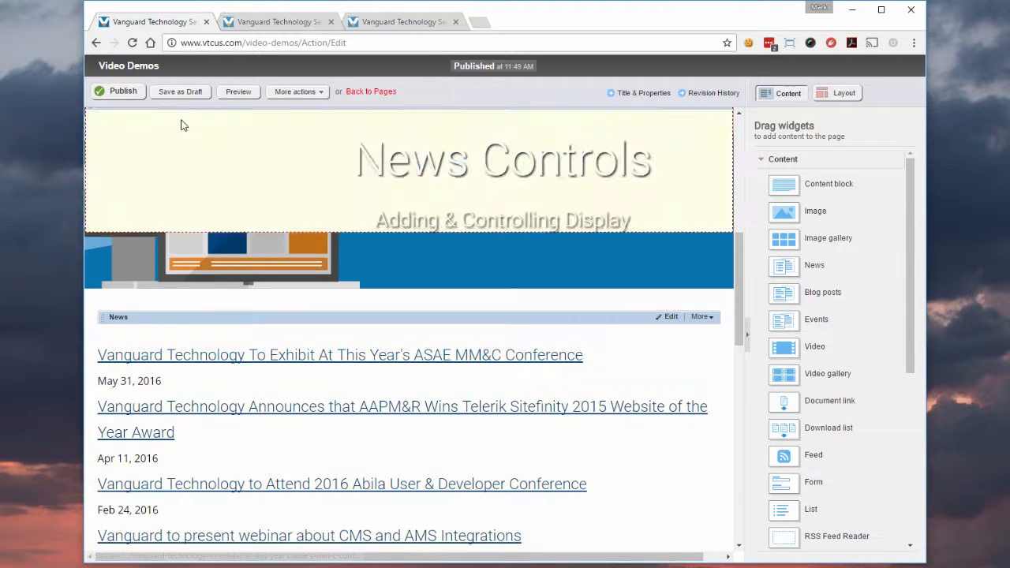
Preview the page and check the limited news list down to its end
left_click(235, 93)
scroll(671, 187, "down", 7)
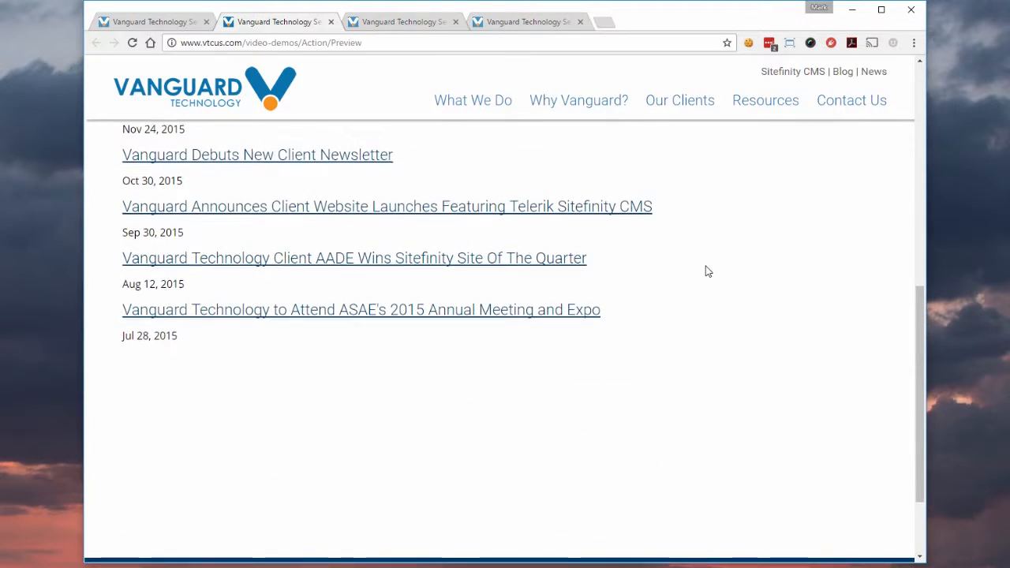
scroll(707, 271, "up", 7)
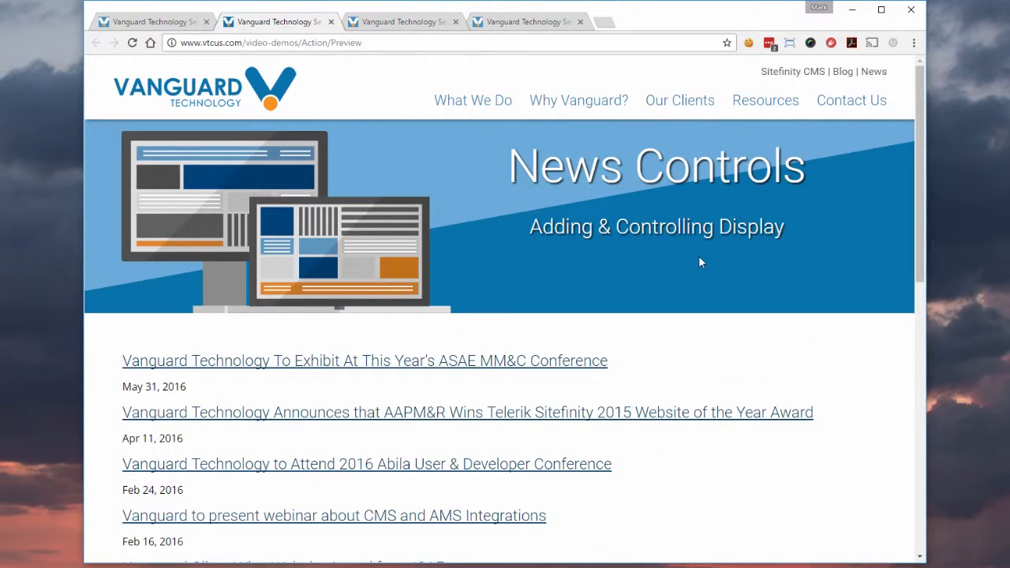
Apply the "Titles only" list template to the News widget, save it and preview the page
left_click(174, 23)
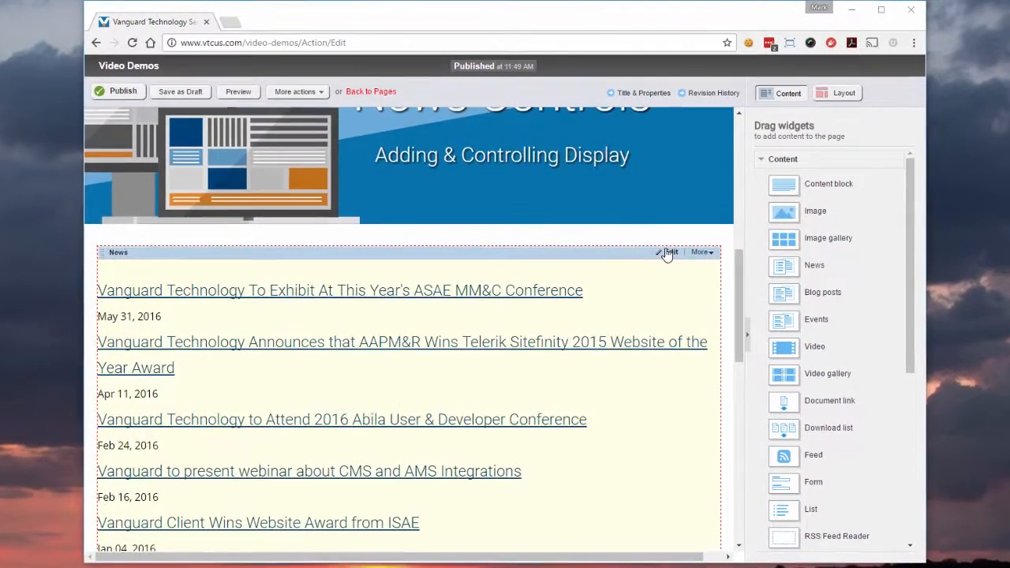
left_click(649, 260)
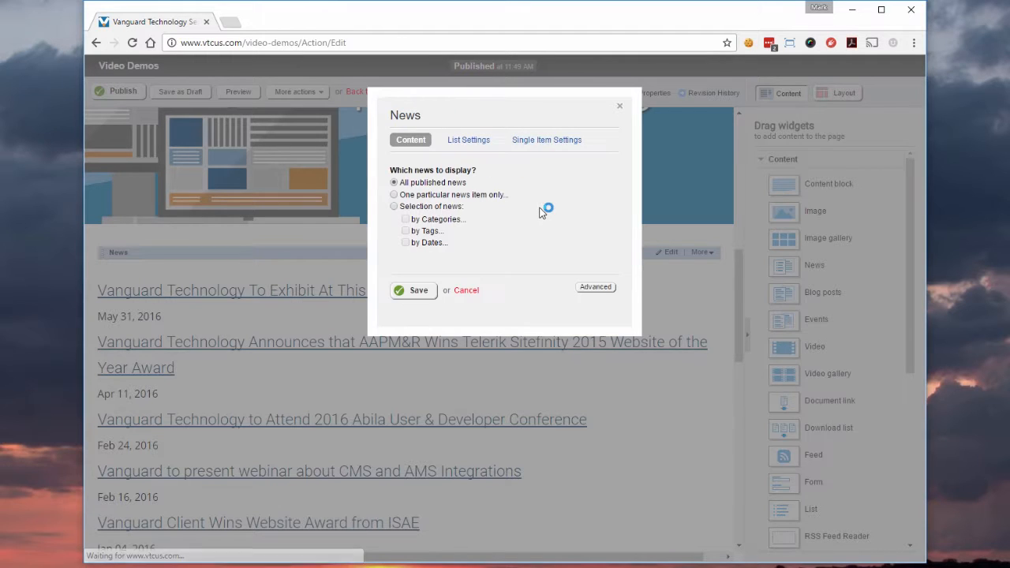
left_click(472, 142)
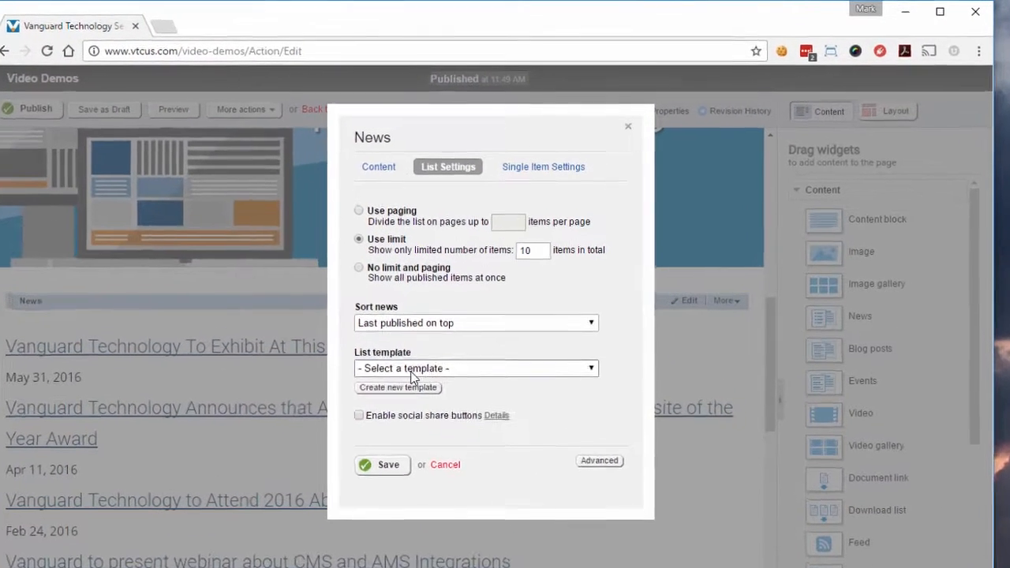
left_click(436, 309)
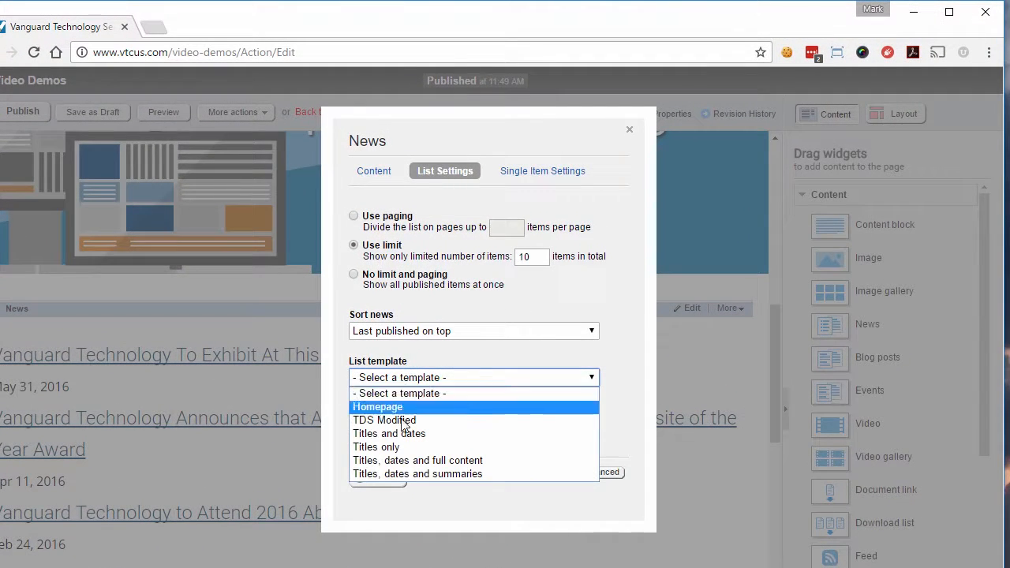
left_click(395, 447)
left_click(386, 481)
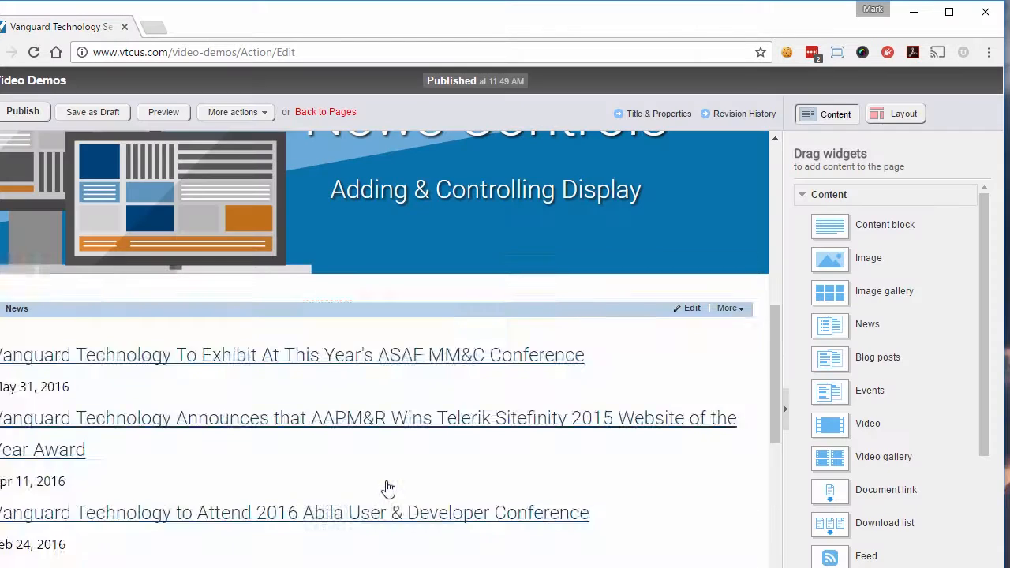
left_click(156, 110)
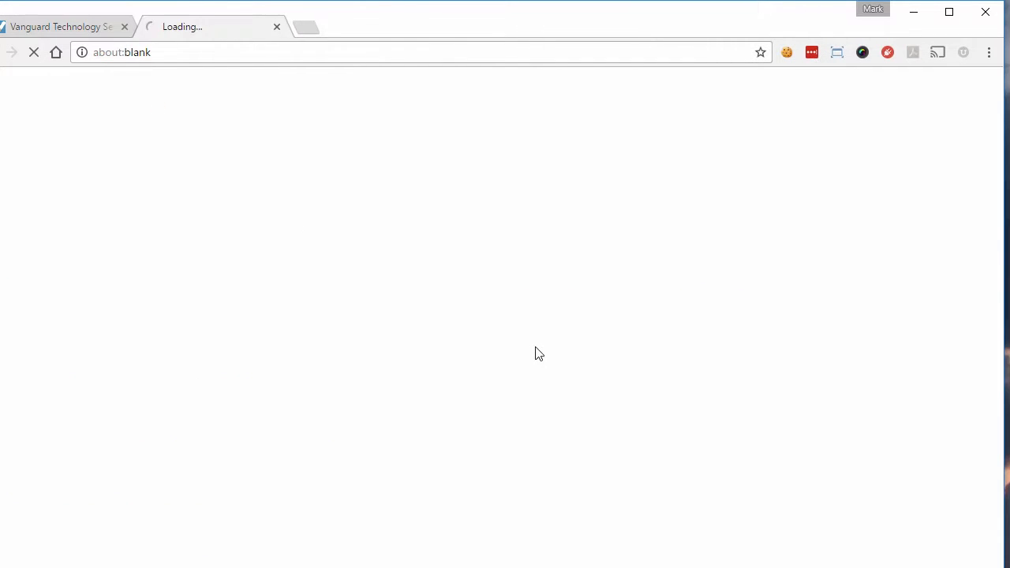
scroll(532, 344, "down", 3)
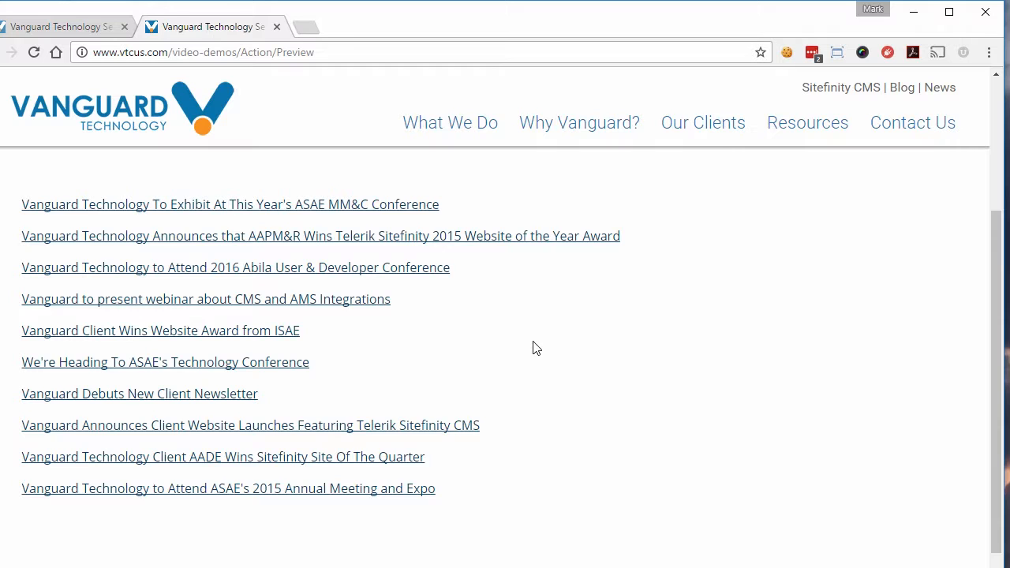
Apply the "TDS Modified" list template to the News widget, save it and check the first article's summary in the page preview
left_click(79, 30)
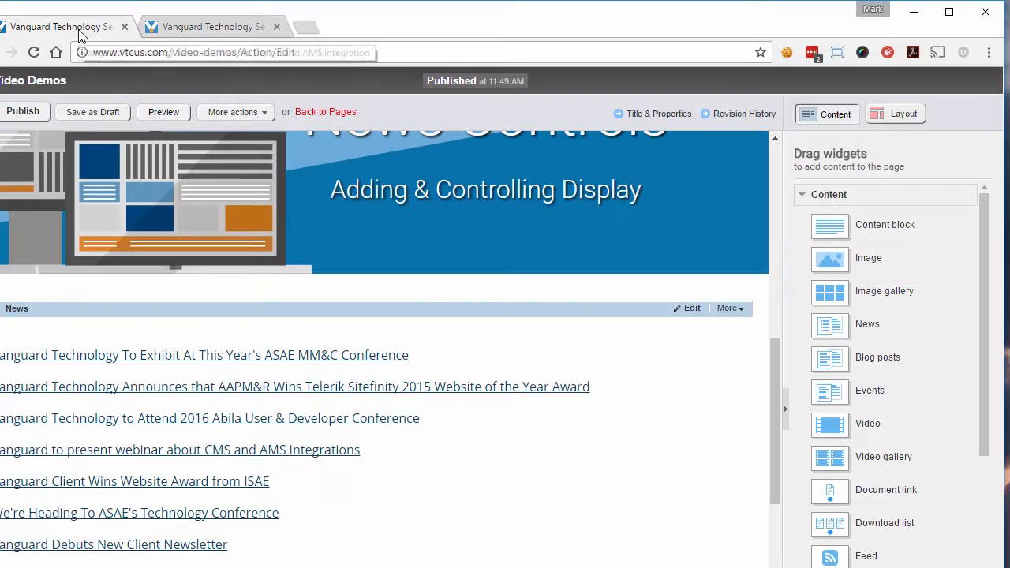
left_click(694, 312)
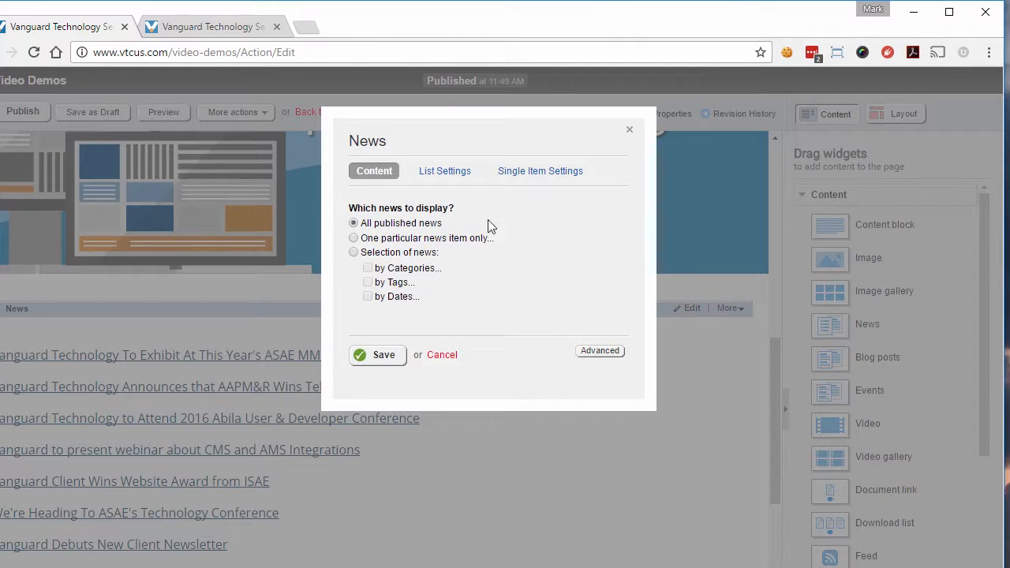
left_click(447, 170)
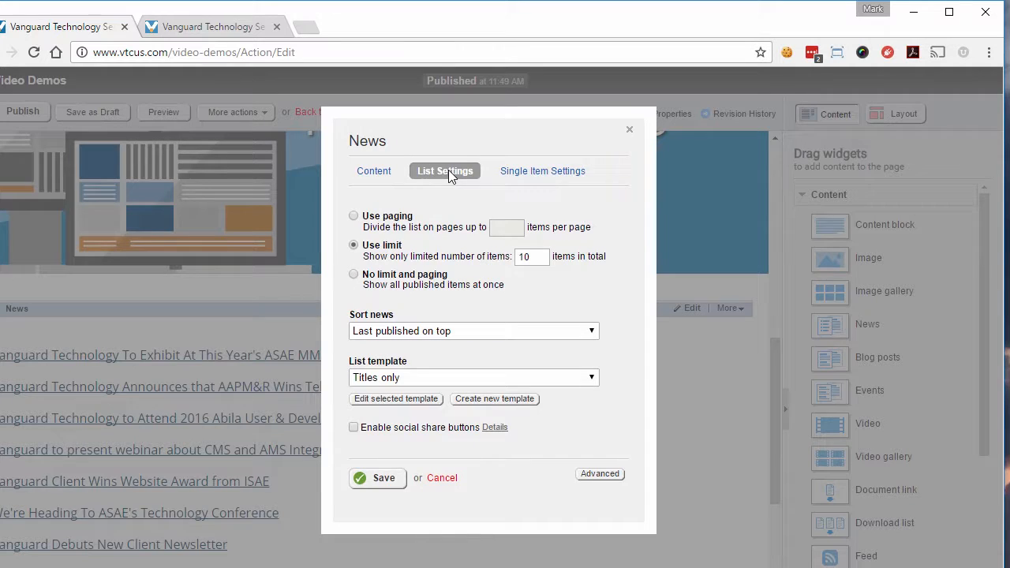
left_click(420, 380)
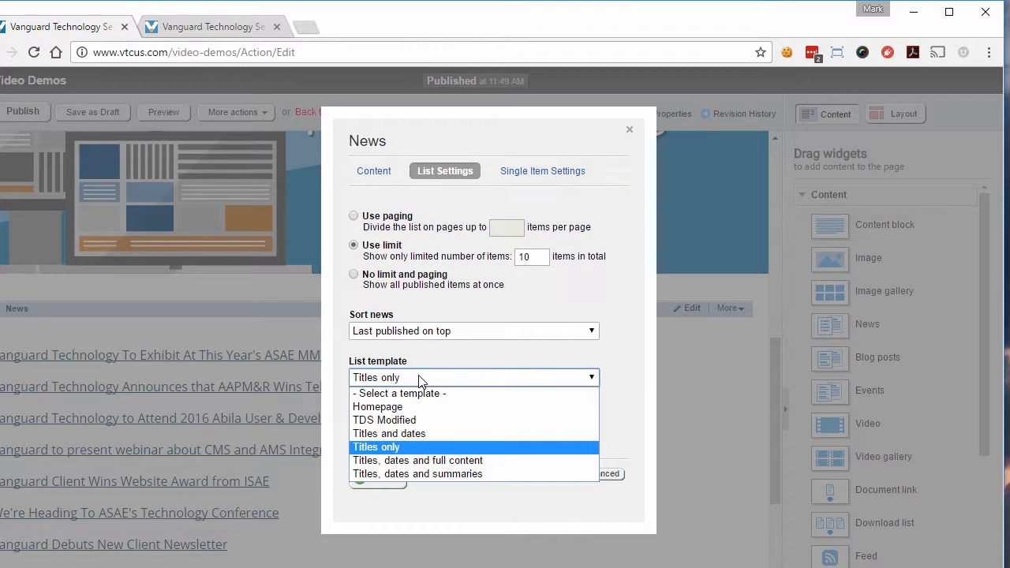
left_click(412, 422)
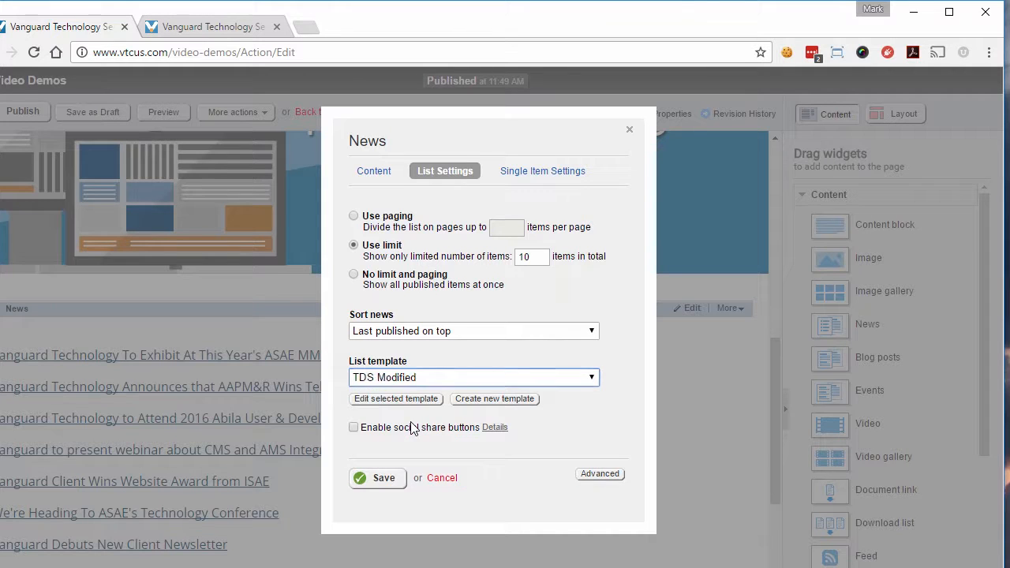
left_click(392, 483)
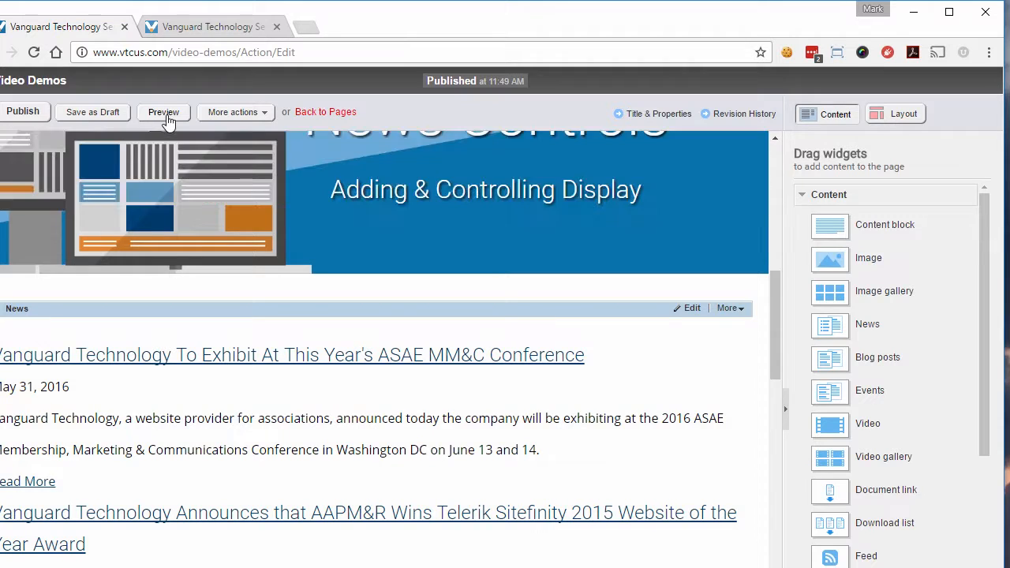
left_click(163, 113)
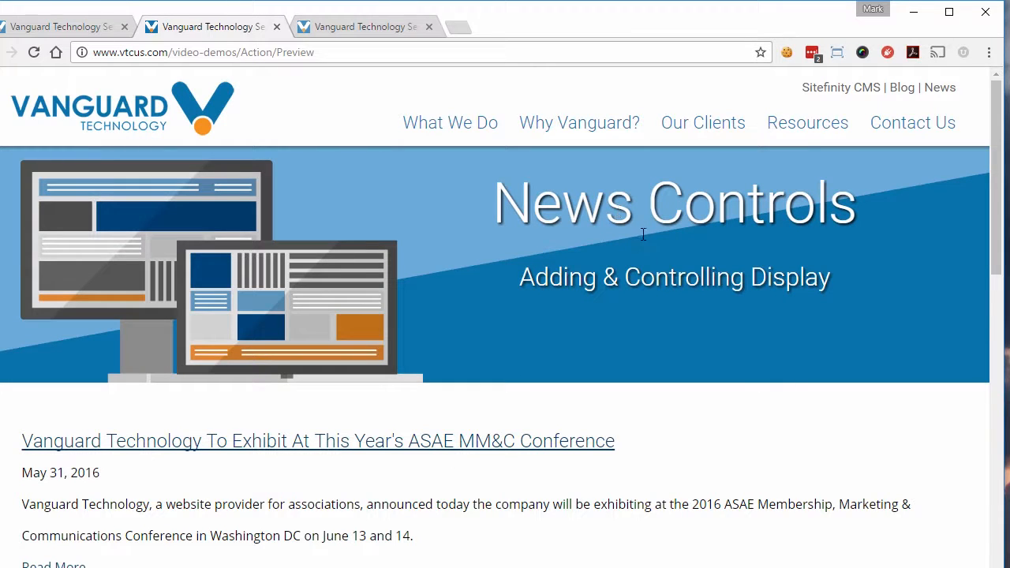
left_click_drag(423, 530, 11, 500)
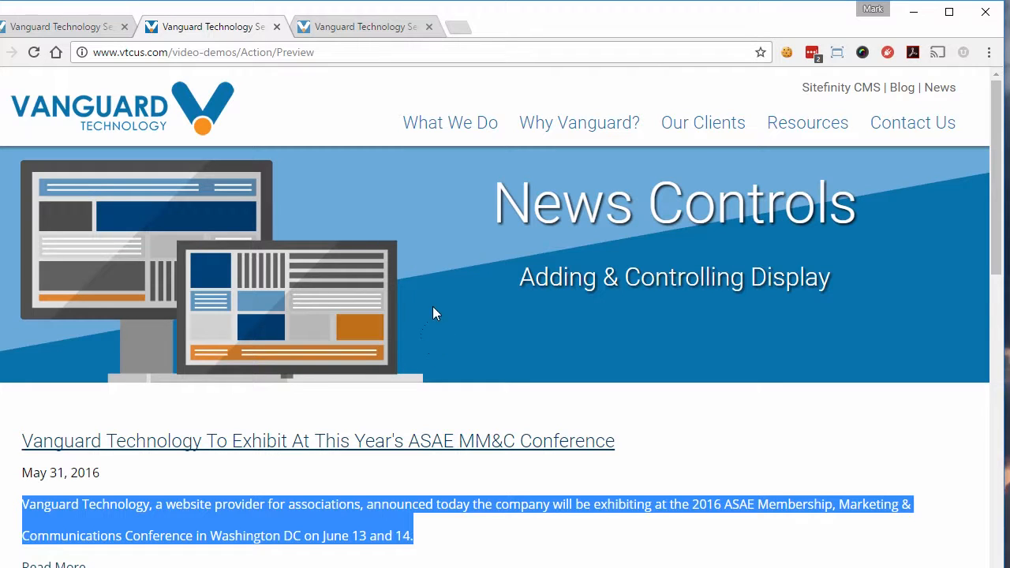
Open the "TDS Modified" list template from the News widget's list settings, examine its code and names, and leave without saving
left_click(86, 28)
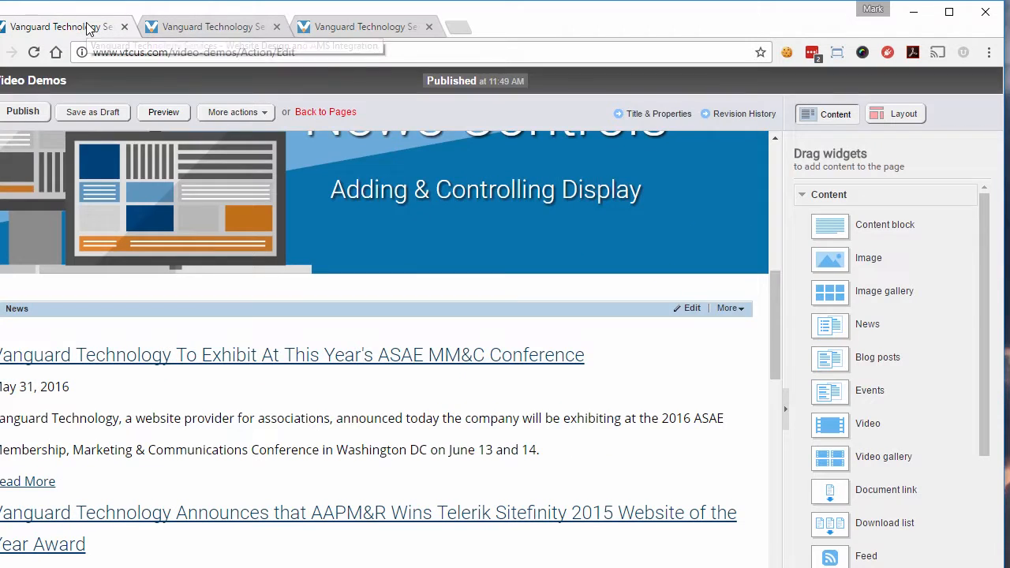
left_click(695, 309)
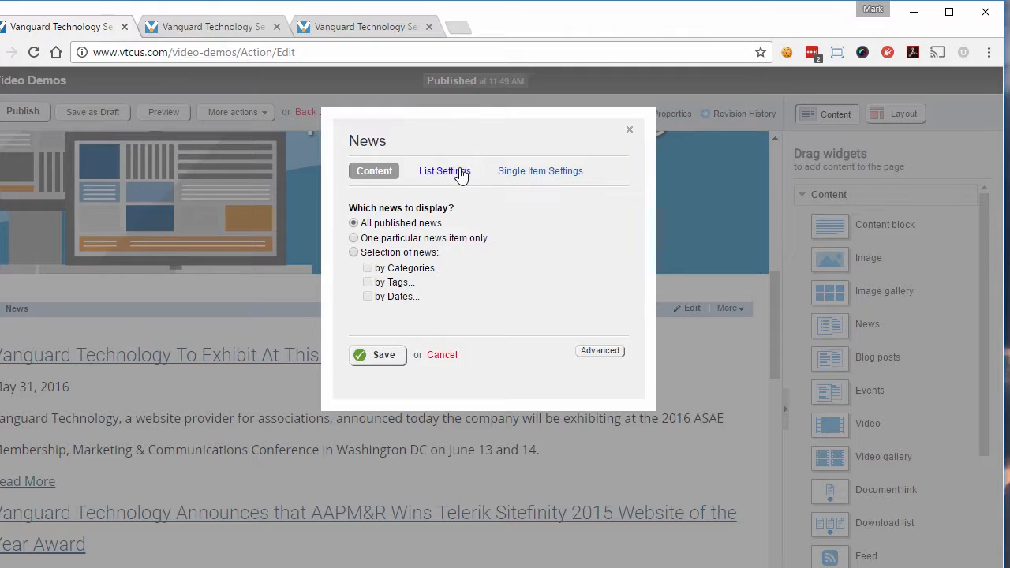
left_click(462, 175)
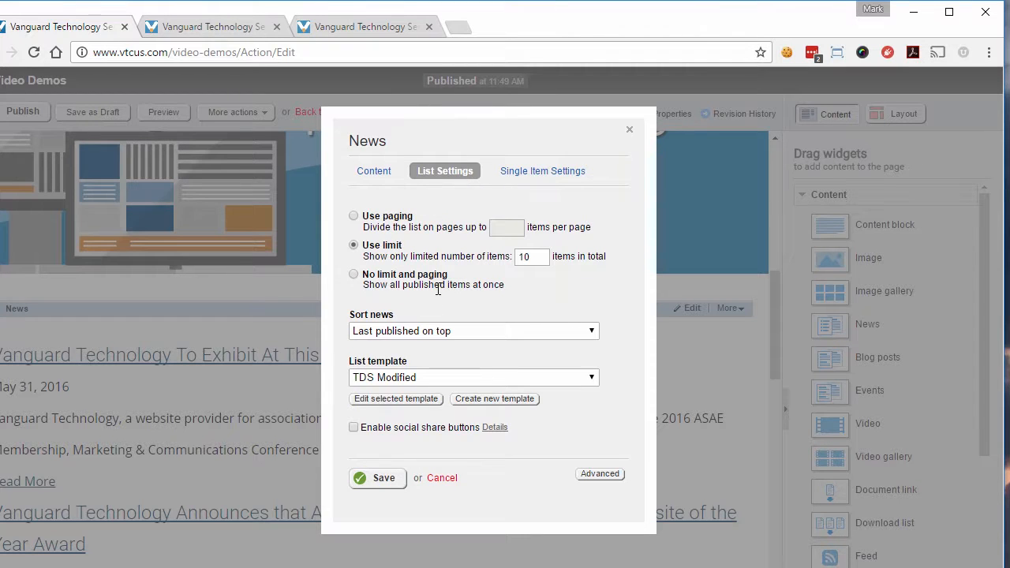
left_click(404, 403)
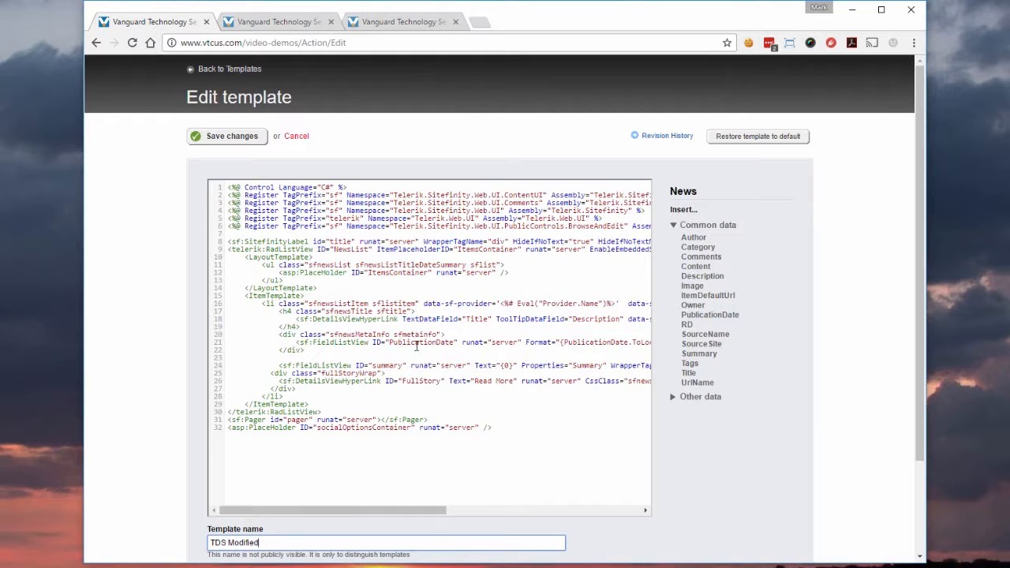
left_click_drag(496, 482, 267, 394)
left_click_drag(307, 350, 252, 186)
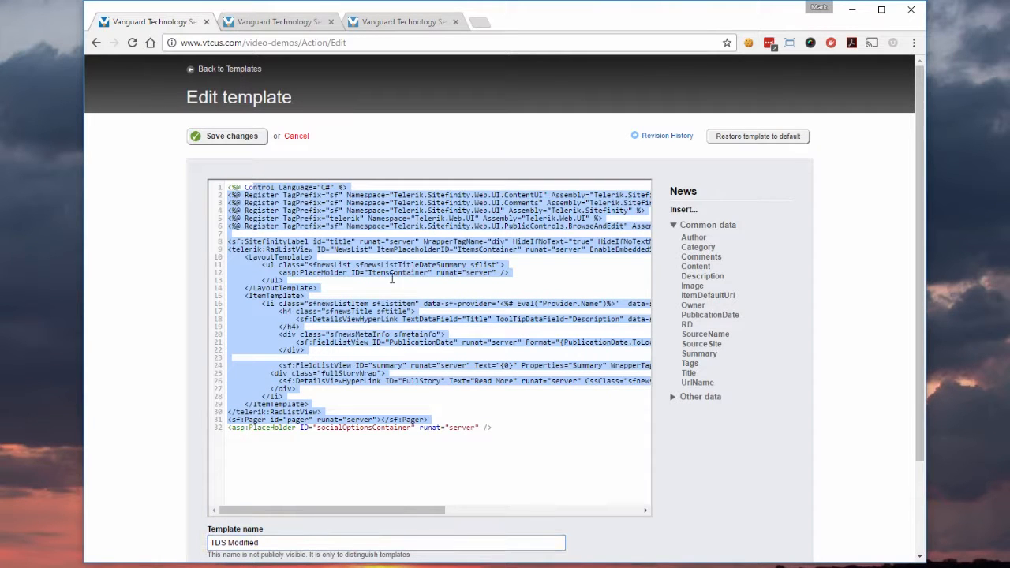
scroll(840, 282, "down", 2)
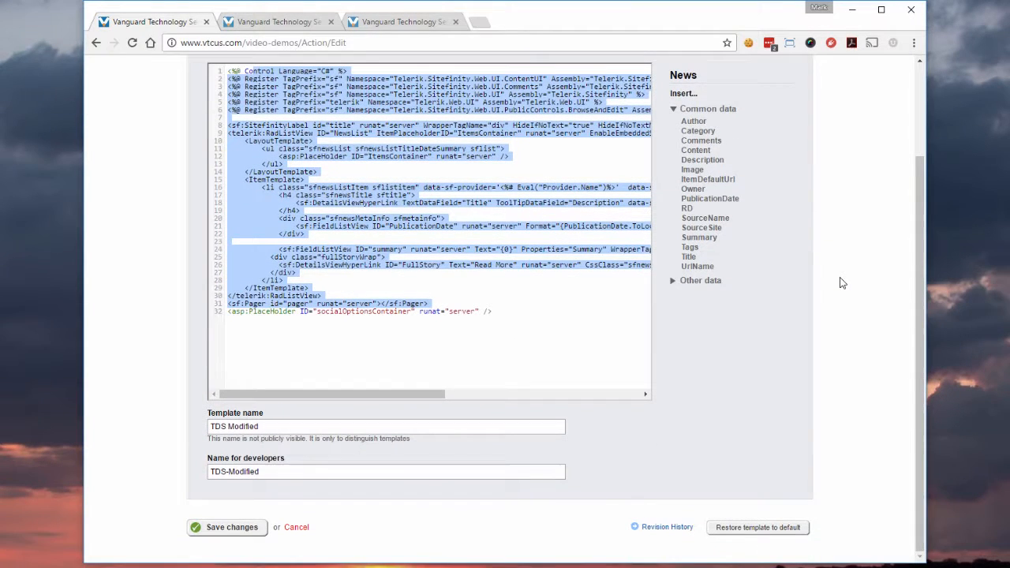
left_click(296, 527)
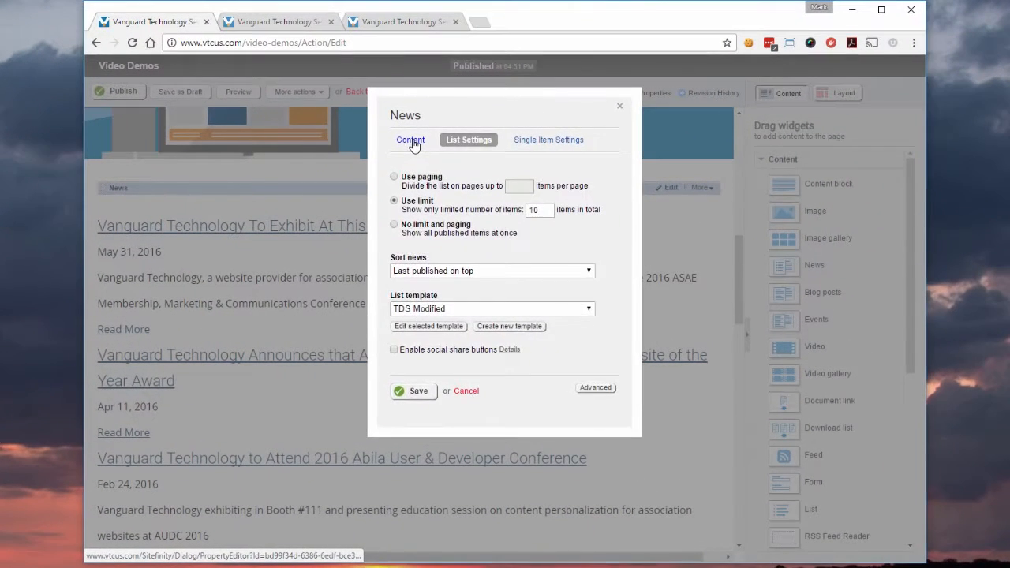
Check the News widget's content selection options, close them without saving and publish the Video Demos page
left_click(415, 178)
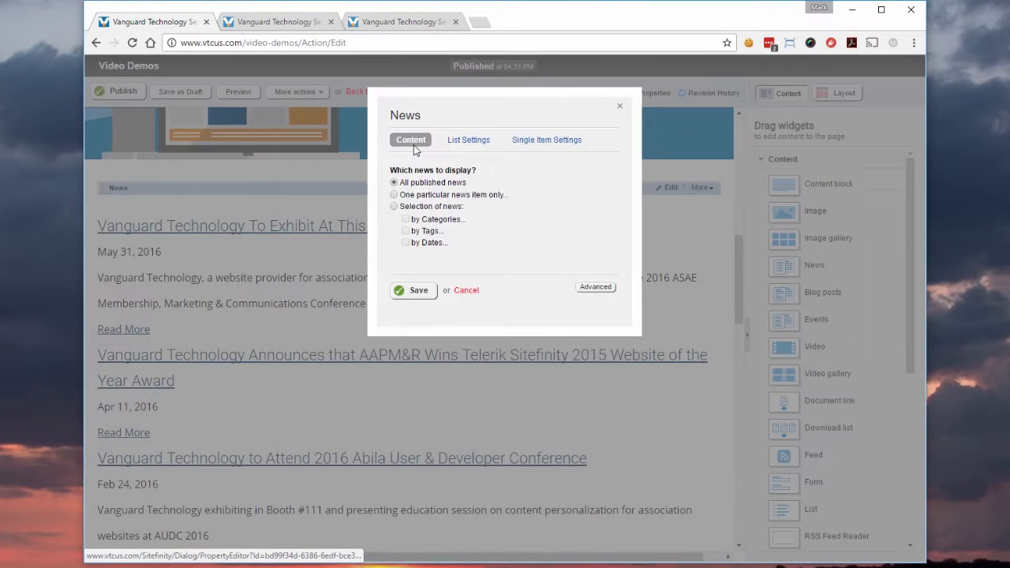
left_click(466, 291)
left_click(116, 91)
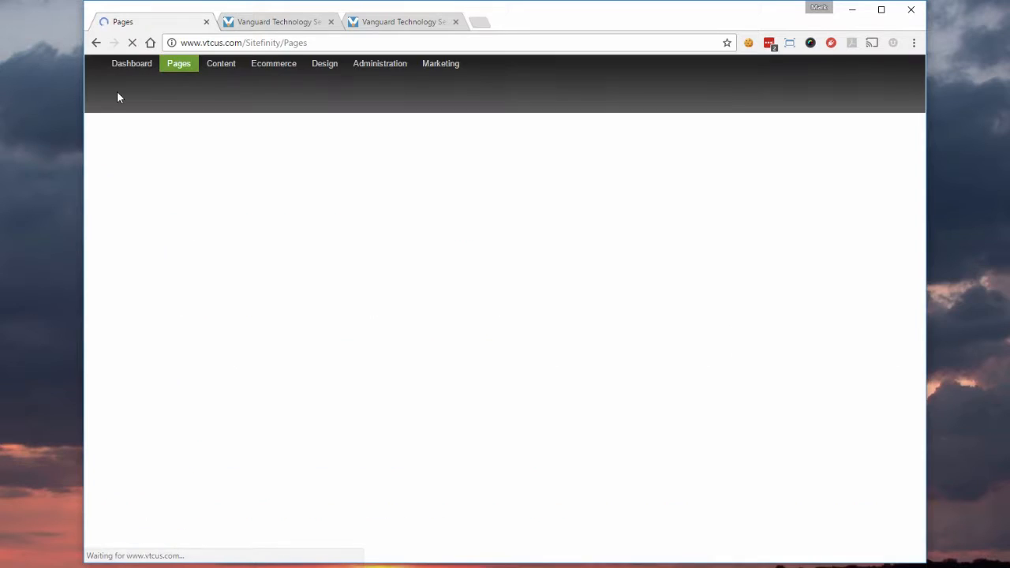
Open the news item "Vanguard Technology To Exhibit At This Year's ASAE MM&C Conference", examine its summary and assigned categories, and return to the news list
mouse_move(214, 68)
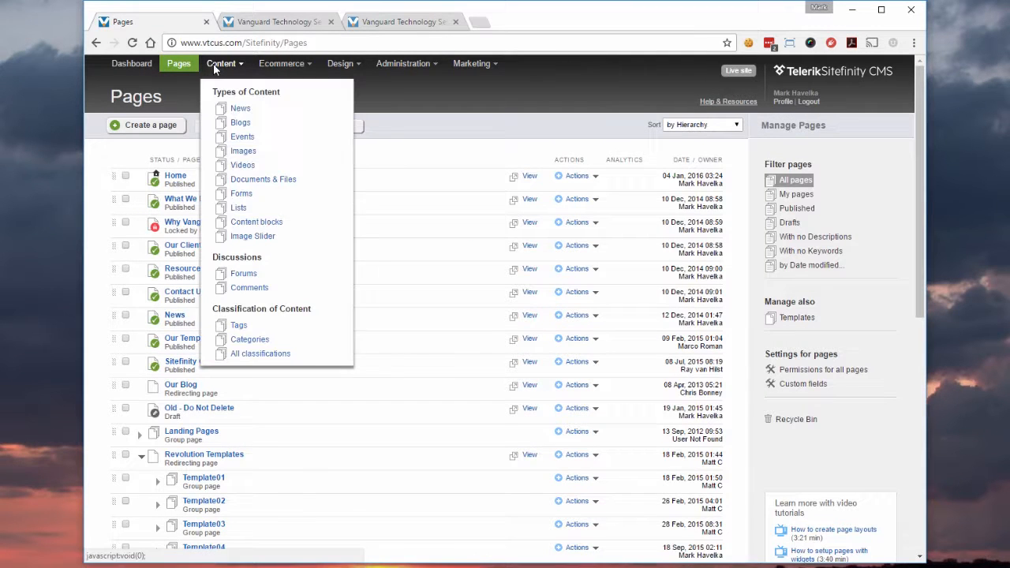
left_click(238, 110)
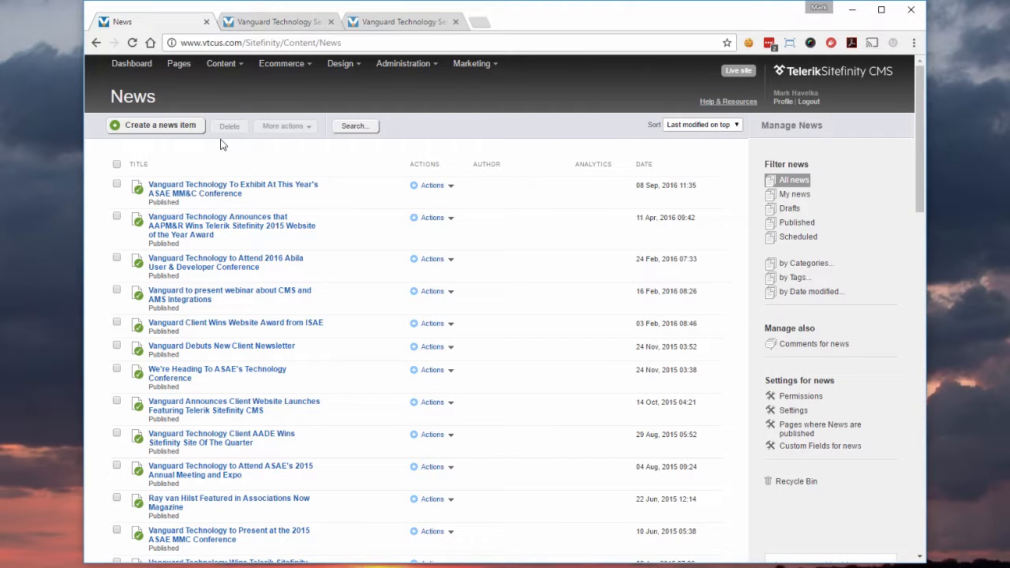
left_click(210, 193)
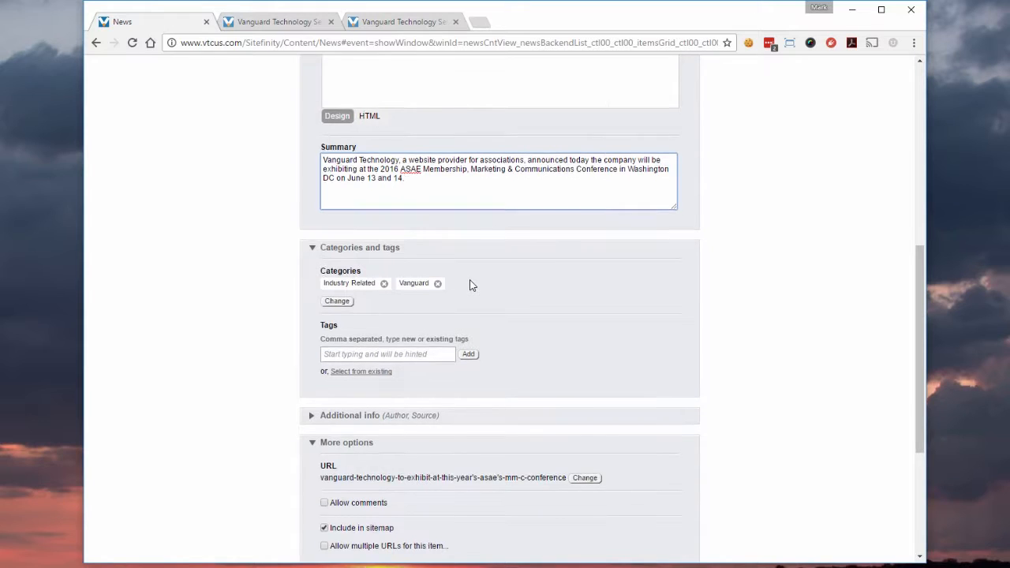
scroll(468, 285, "down", 3)
scroll(470, 285, "up", 3)
scroll(470, 284, "up", 5)
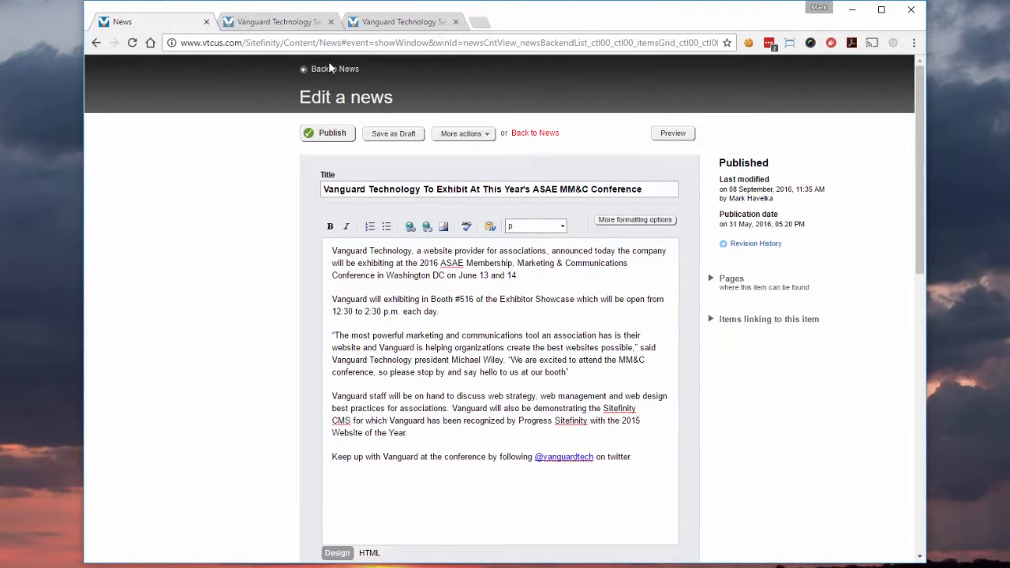
left_click(331, 68)
Reopen the Video Demos page for editing and look through the articles in its News widget
left_click(176, 70)
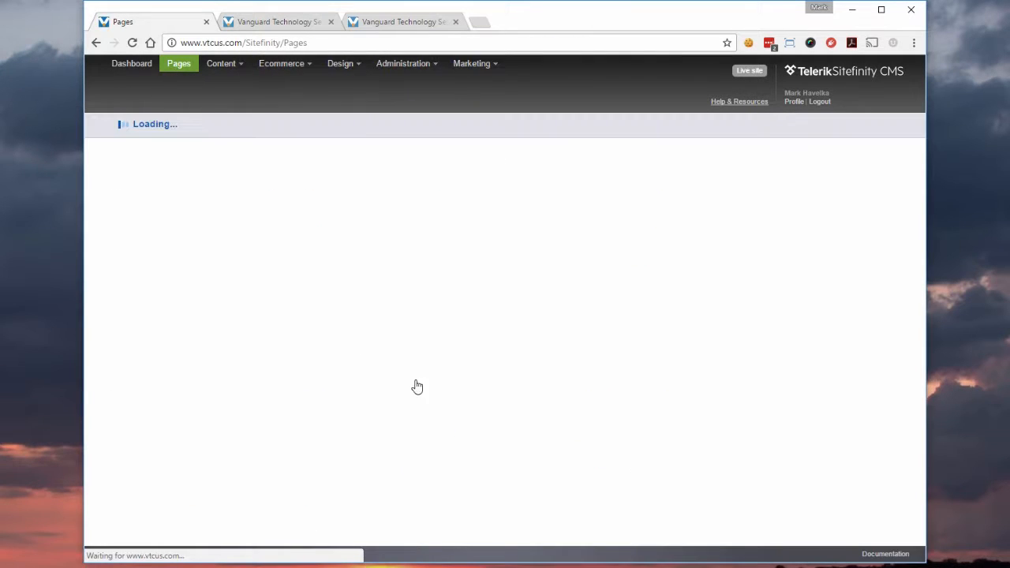
scroll(410, 368, "down", 6)
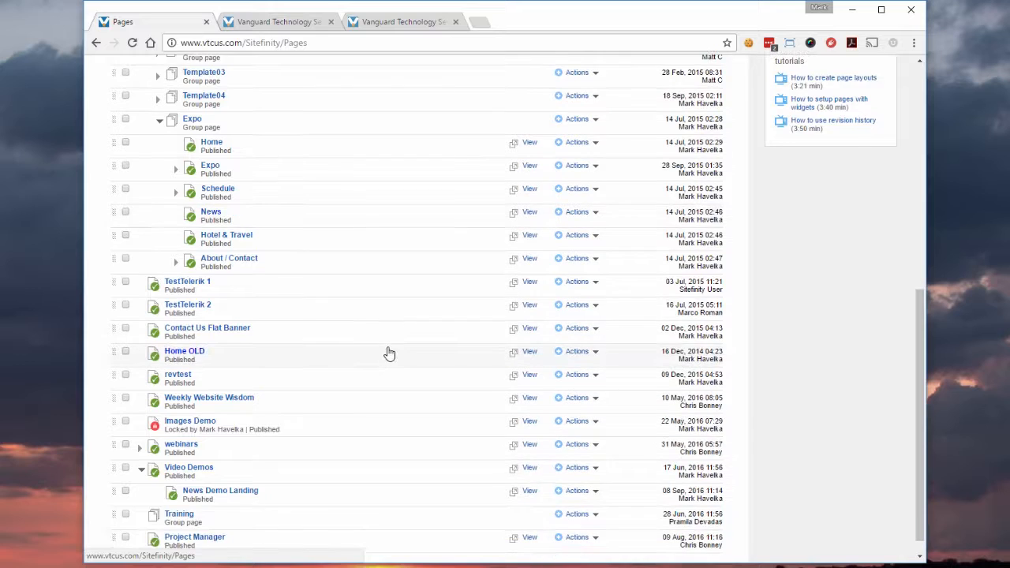
left_click(207, 449)
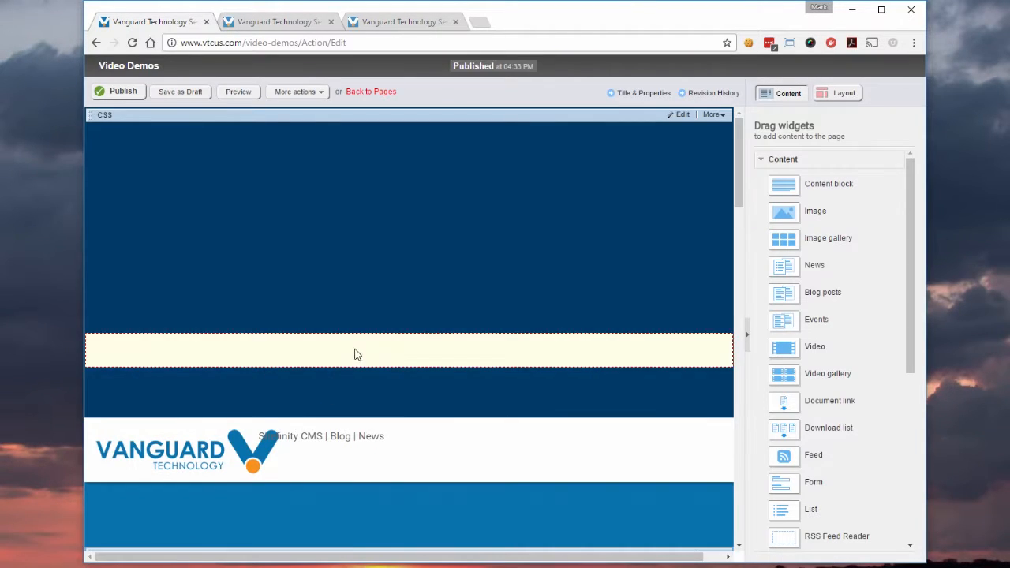
scroll(470, 317, "down", 6)
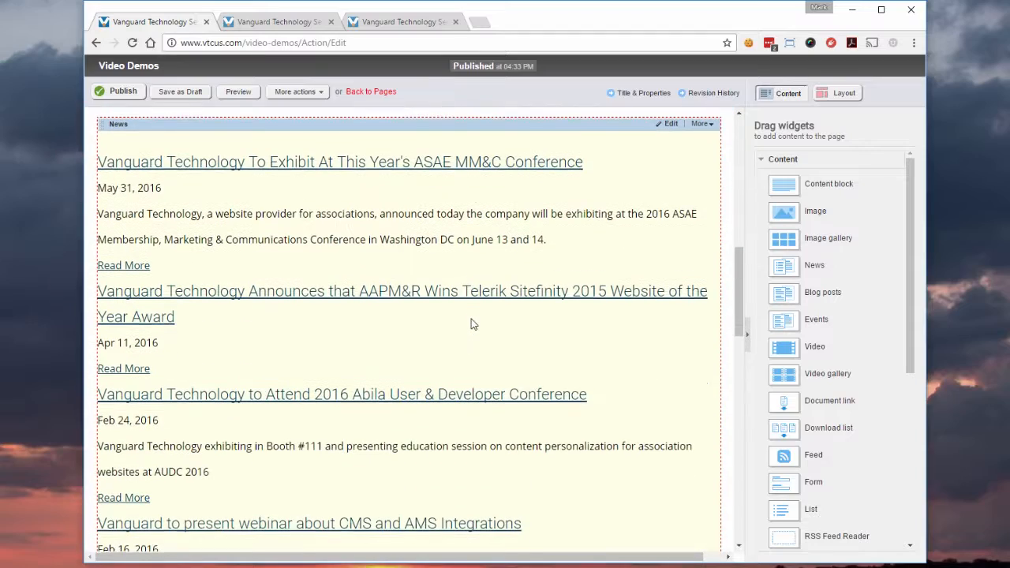
scroll(471, 324, "down", 2)
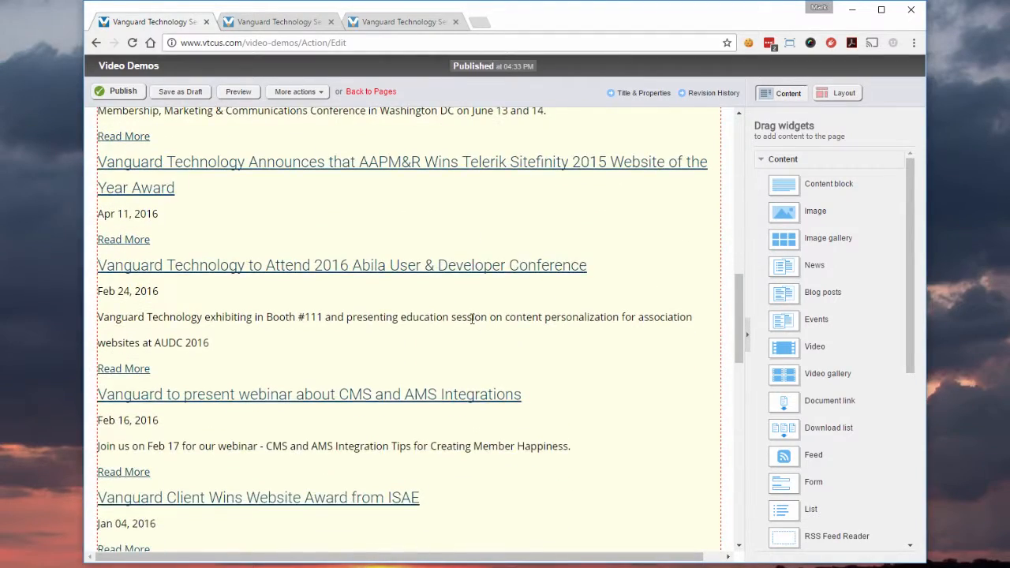
scroll(471, 325, "up", 3)
scroll(471, 324, "down", 10)
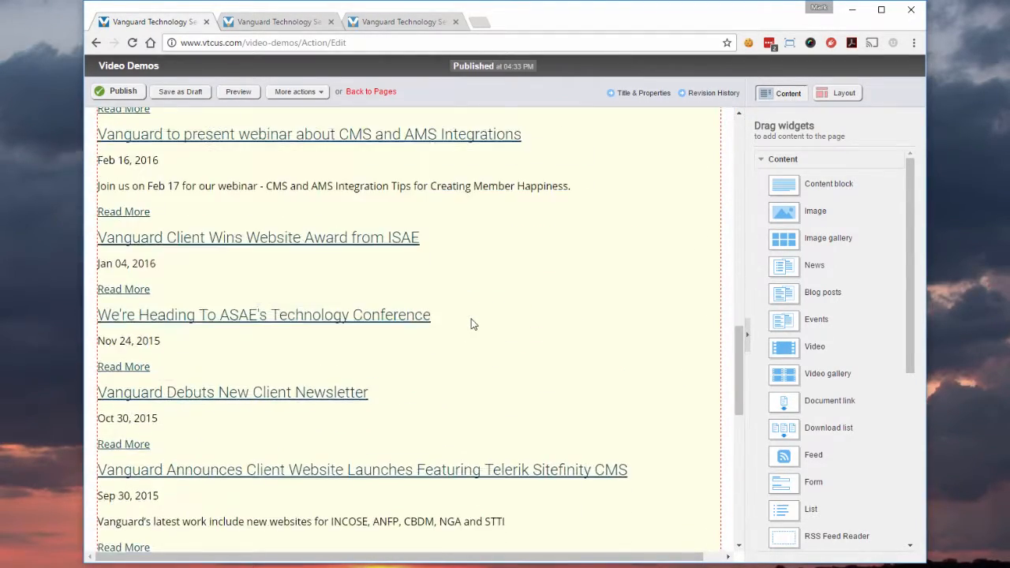
scroll(471, 324, "up", 10)
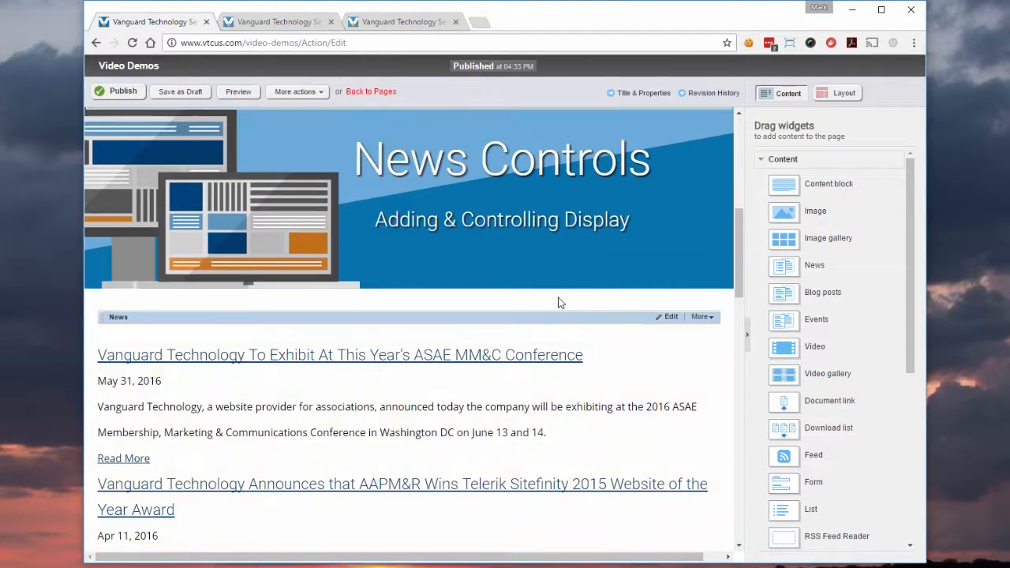
Set the News widget to "No limit and paging" and save the settings
left_click(669, 317)
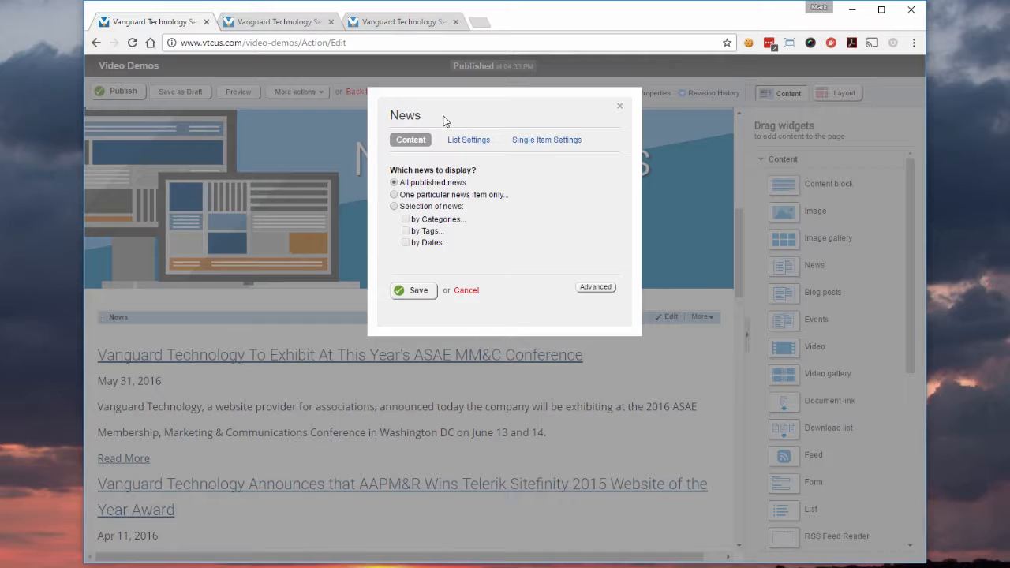
left_click(469, 141)
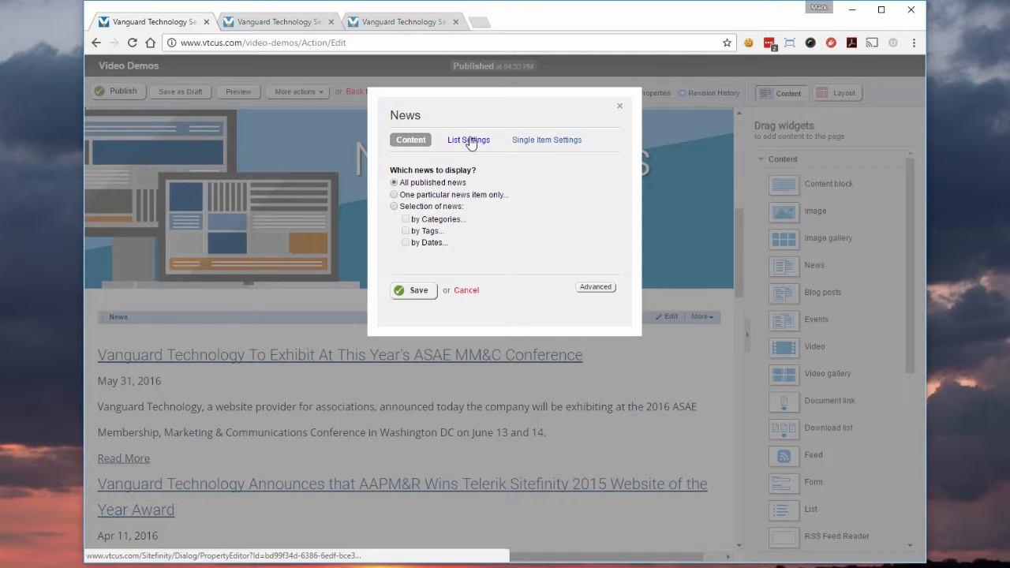
left_click(395, 225)
left_click(417, 391)
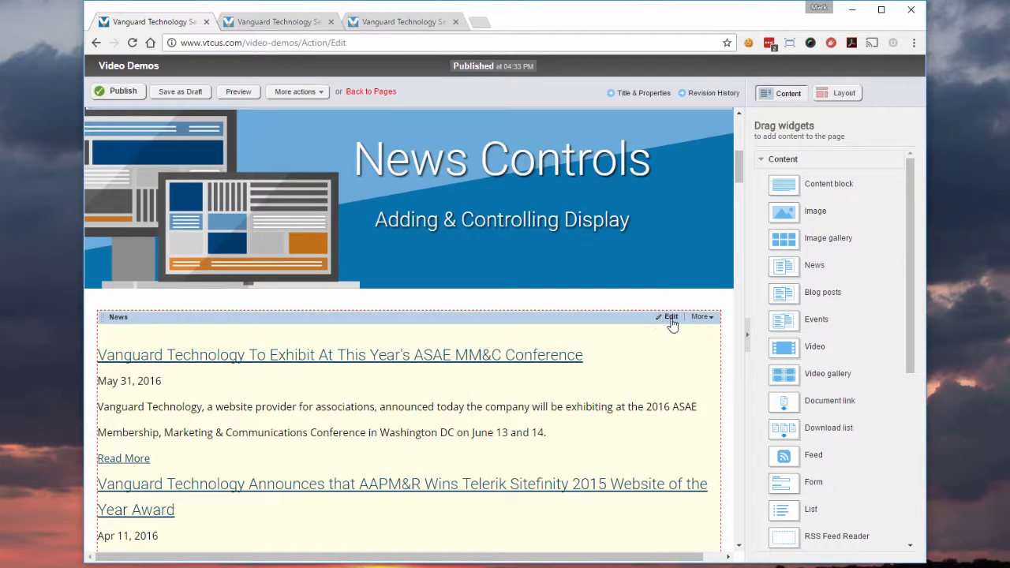
Preview the page and look through the unlimited news list
left_click(238, 93)
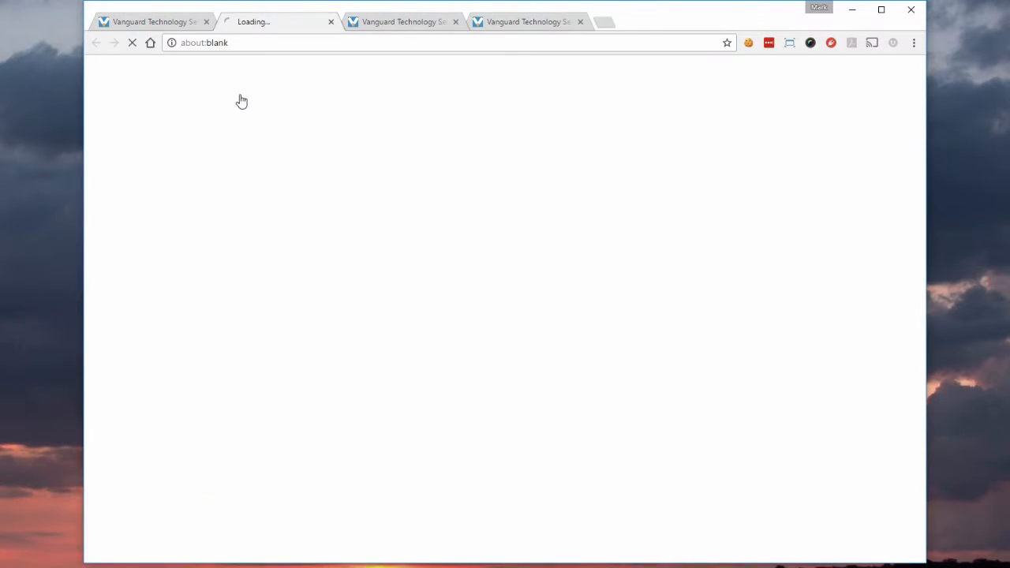
scroll(492, 200, "down", 15)
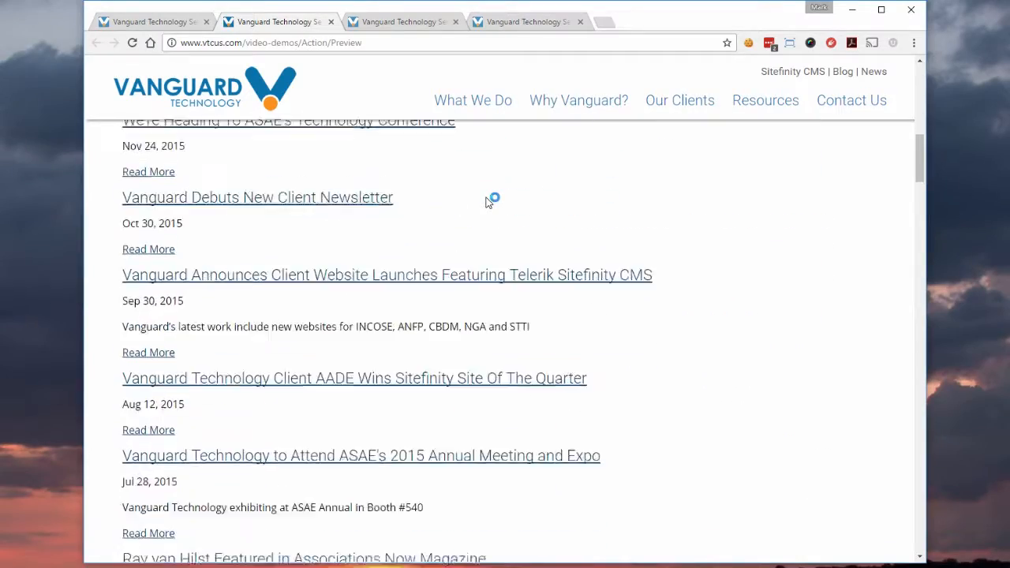
scroll(489, 202, "down", 20)
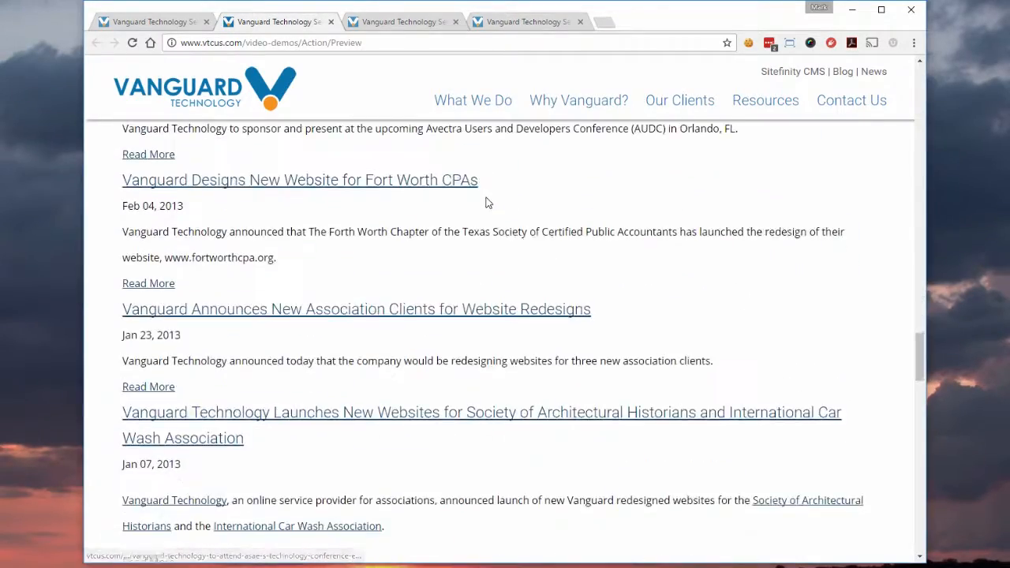
scroll(487, 202, "down", 17)
scroll(478, 209, "up", 10)
scroll(478, 209, "up", 15)
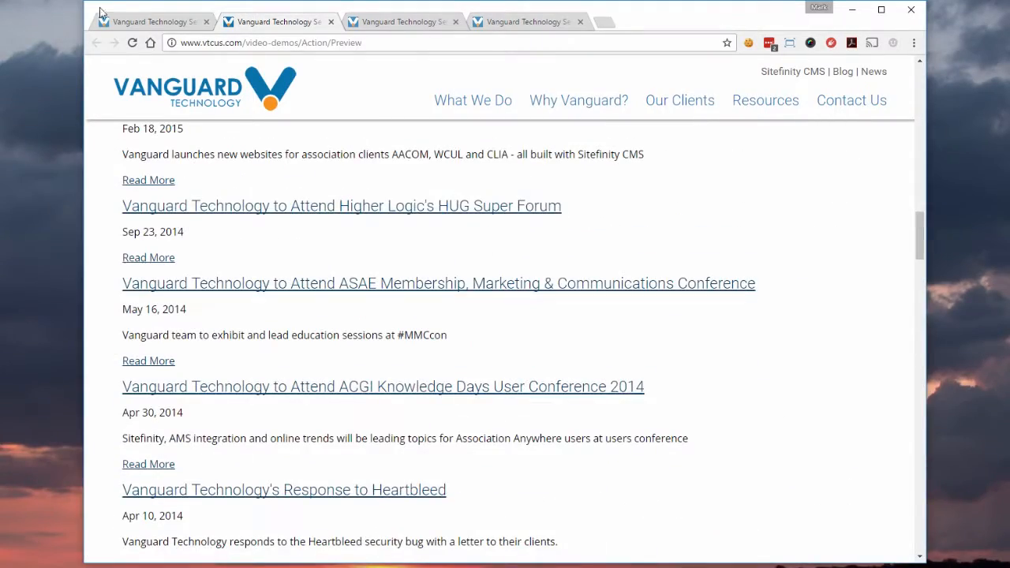
Restrict the News widget to a selection of news by the "Industry Related" category and save it
left_click(129, 23)
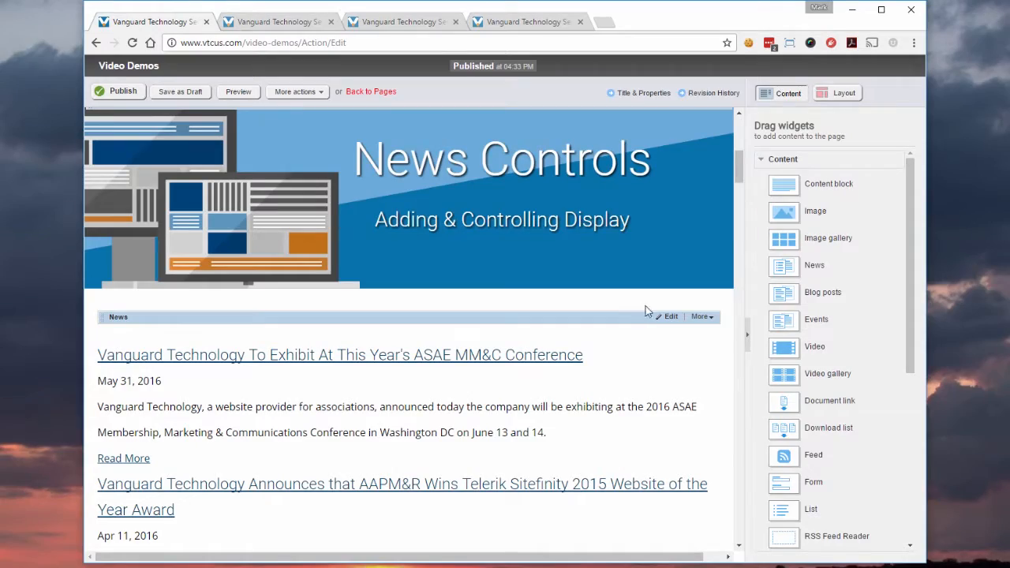
left_click(669, 318)
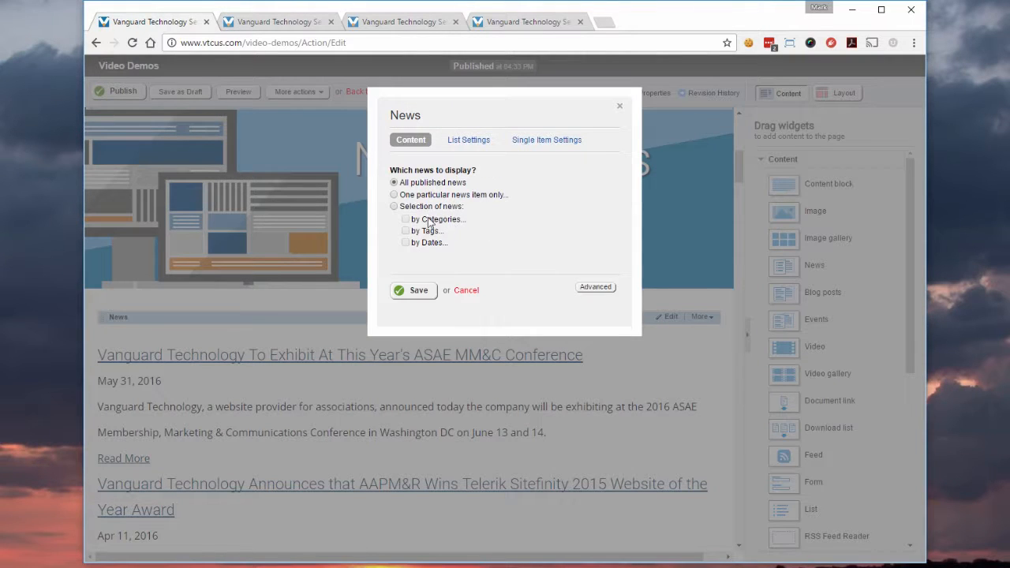
left_click(394, 207)
left_click(406, 219)
left_click(423, 231)
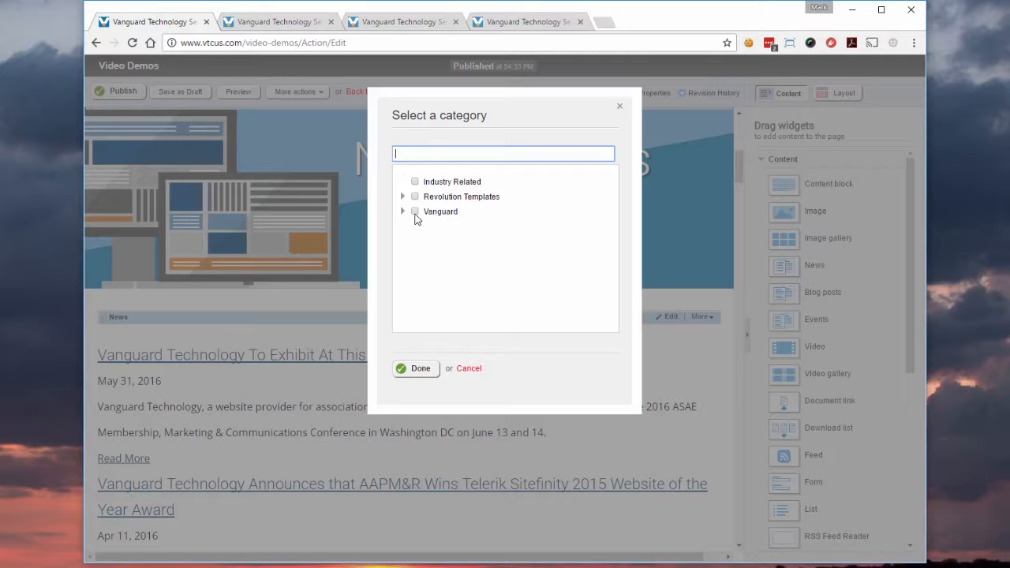
left_click(438, 184)
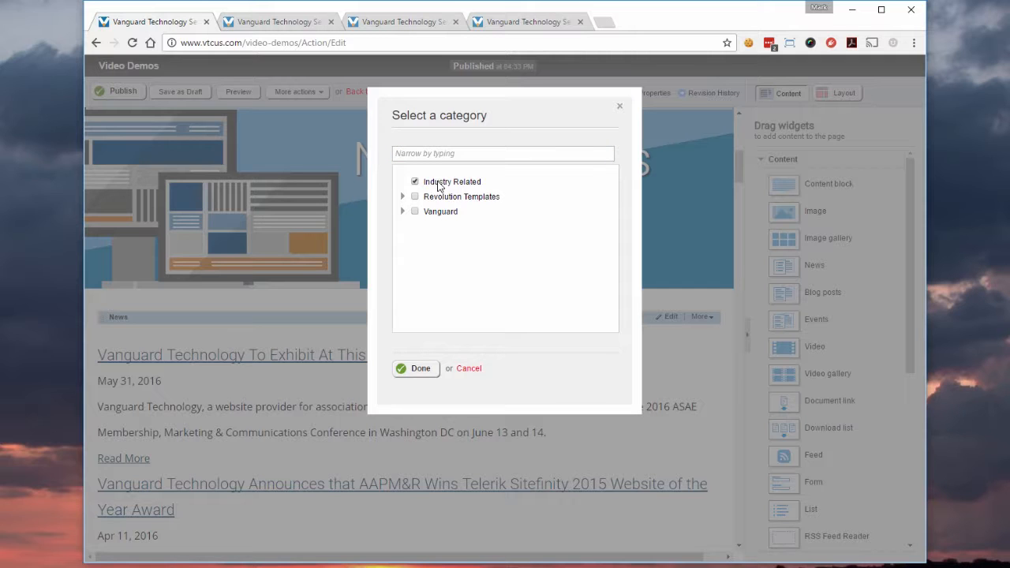
left_click(421, 368)
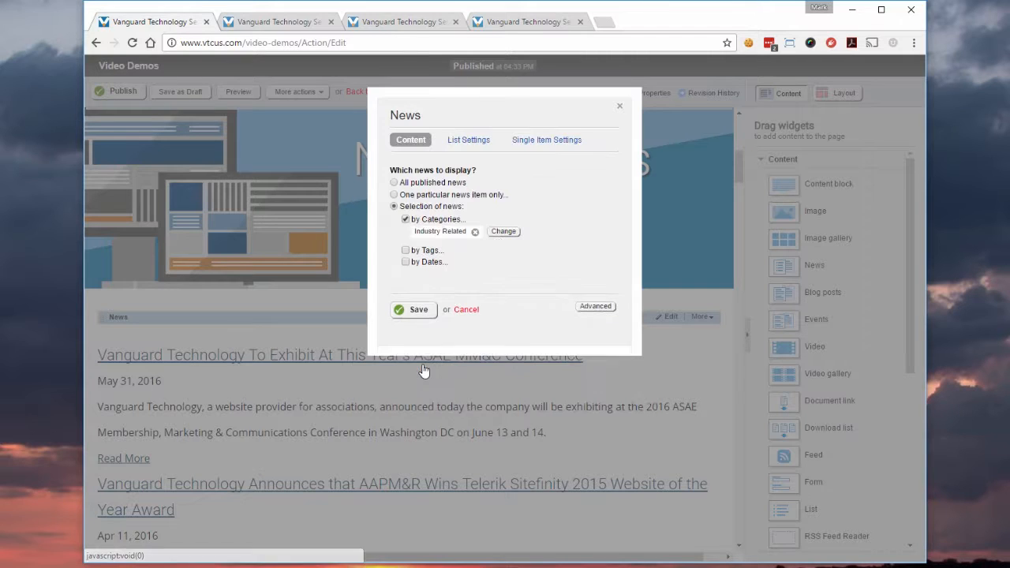
left_click(420, 313)
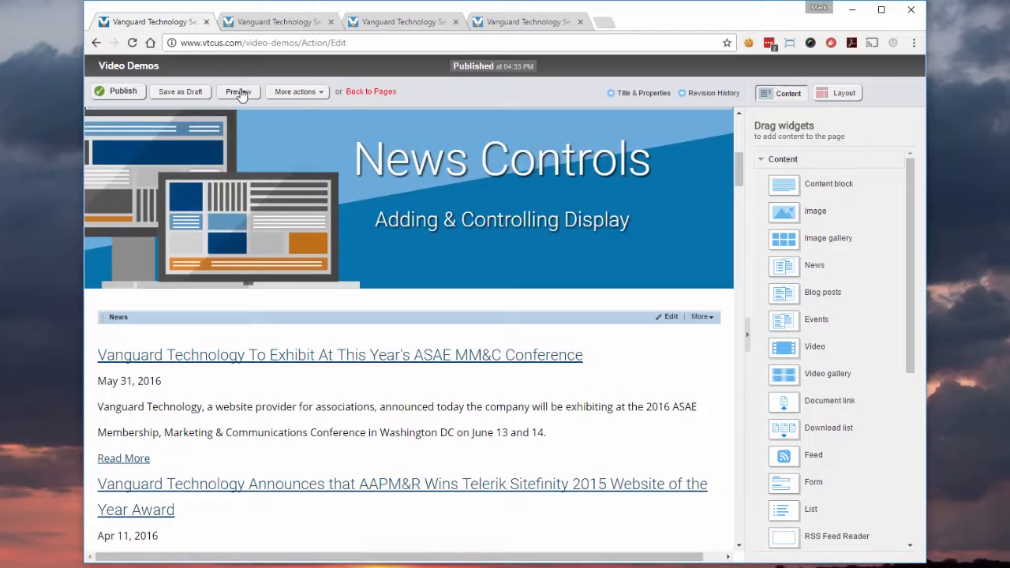
Preview the page and look through the news list filtered by category
left_click(240, 93)
scroll(400, 197, "down", 10)
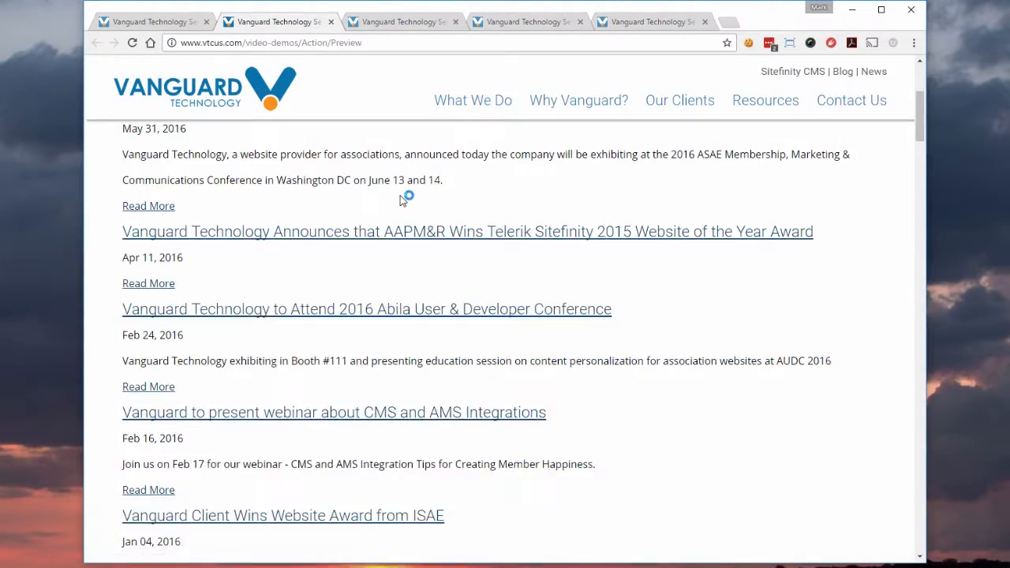
scroll(400, 199, "down", 20)
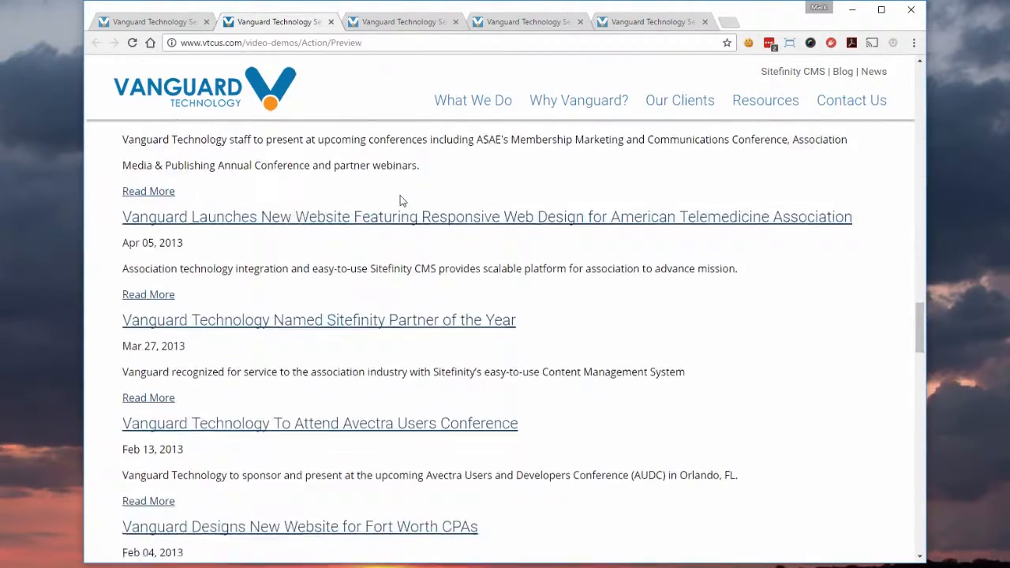
Look through the remaining entries of the category-filtered news list in the page preview
scroll(400, 201, "down", 20)
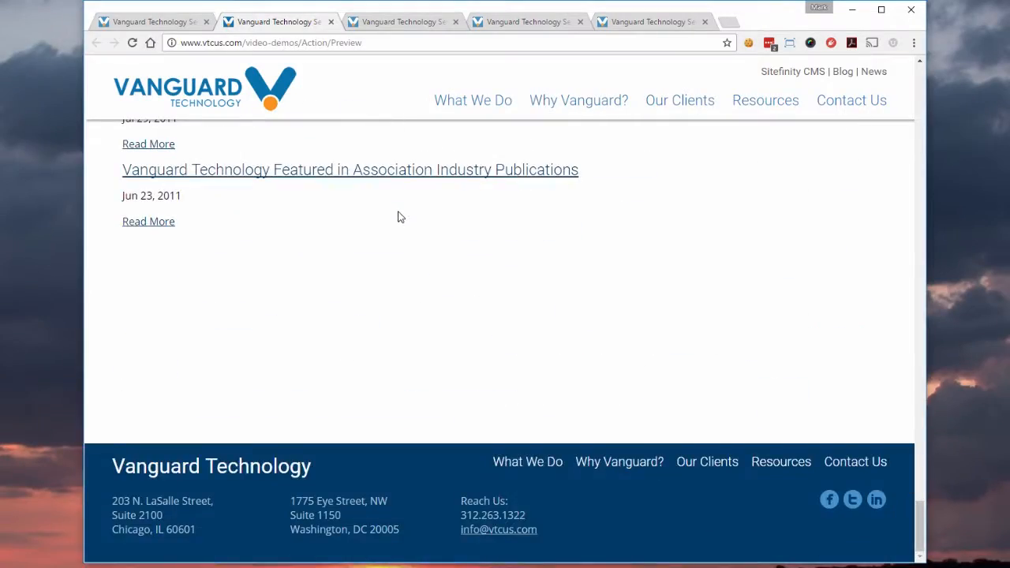
scroll(399, 214, "up", 12)
scroll(400, 218, "up", 20)
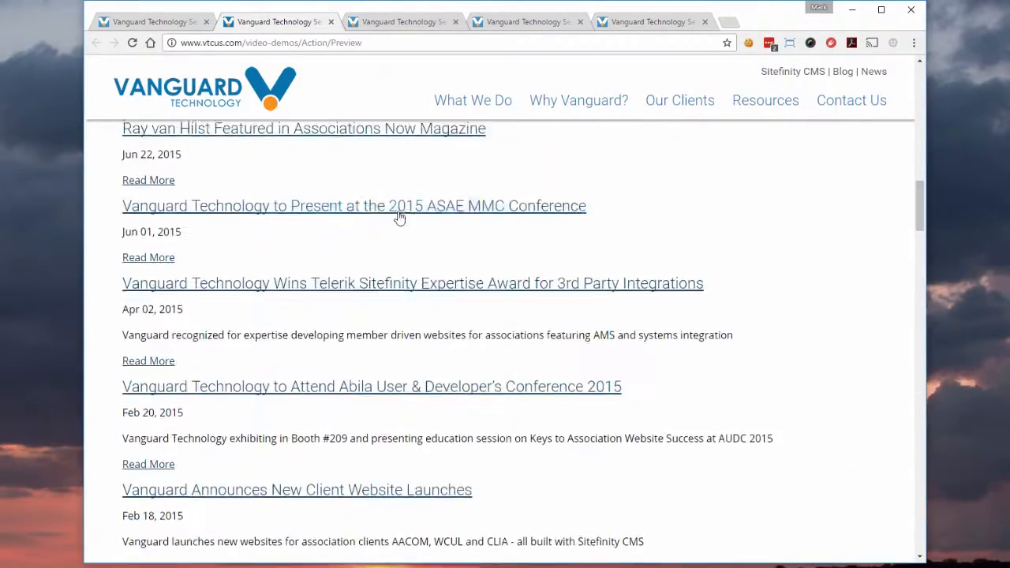
scroll(399, 217, "up", 4)
Switch the News widget's category filter from "Industry Related" to "Vanguard" and save the widget settings
left_click(138, 18)
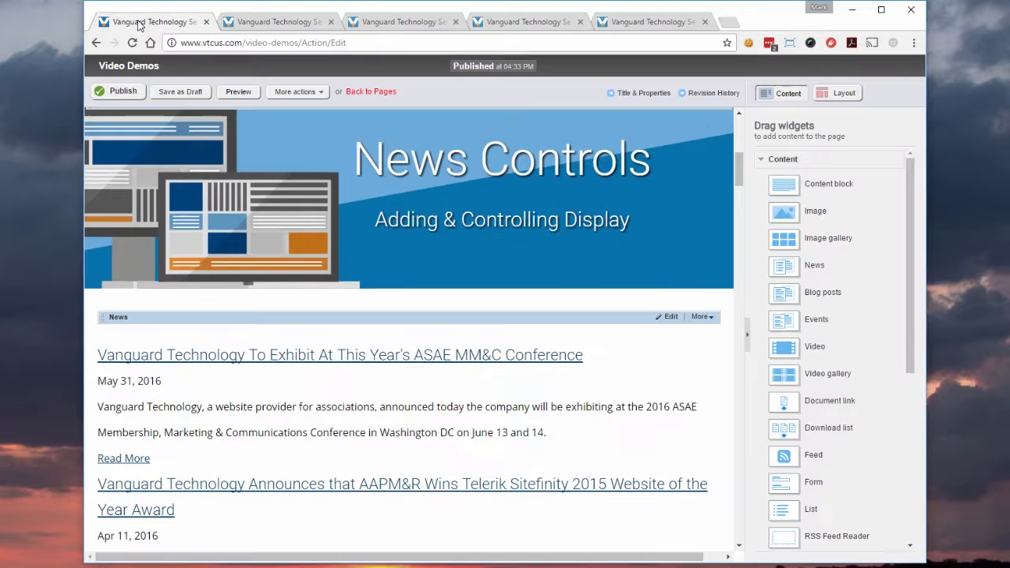
left_click(669, 317)
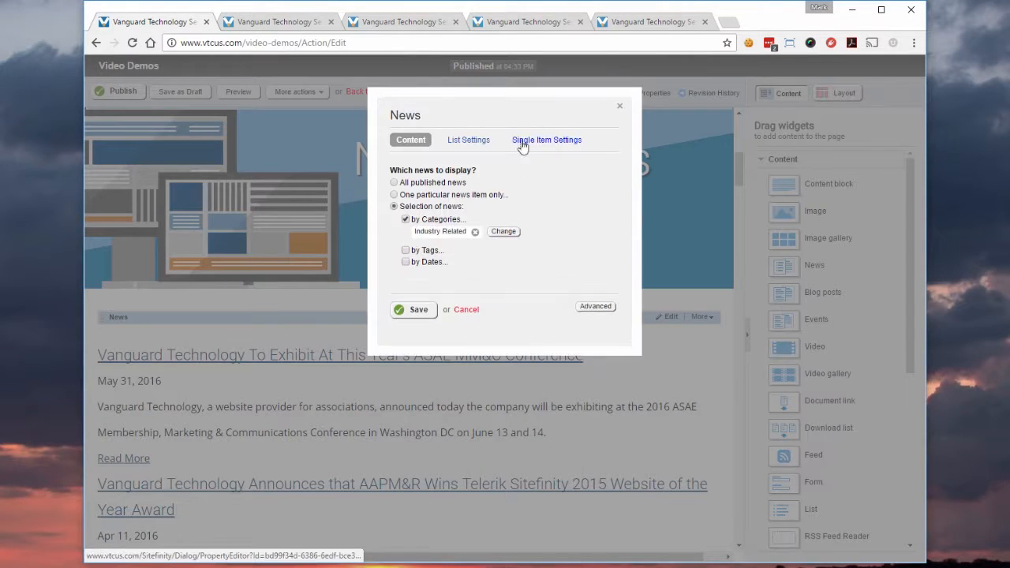
left_click(469, 140)
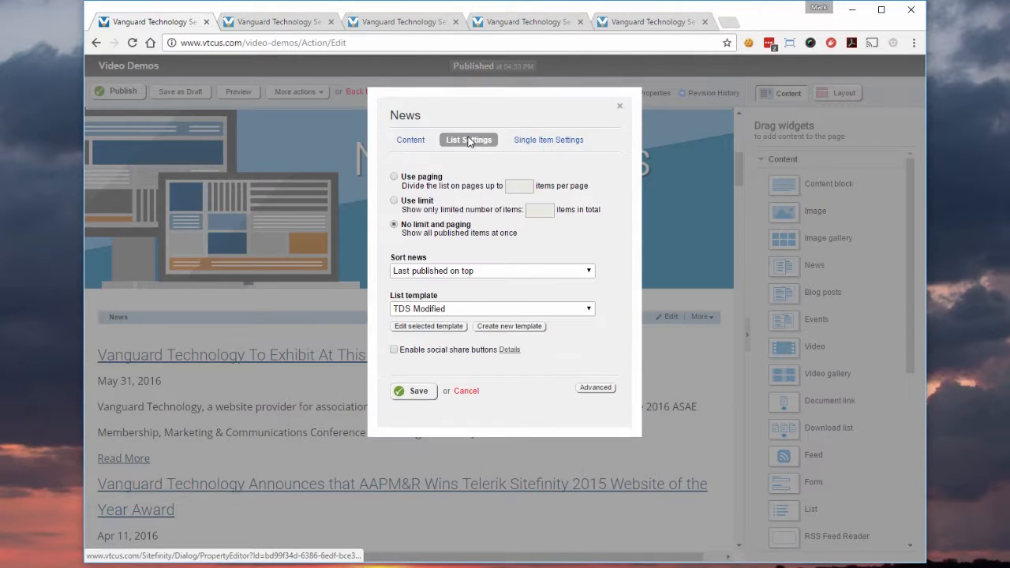
left_click(409, 141)
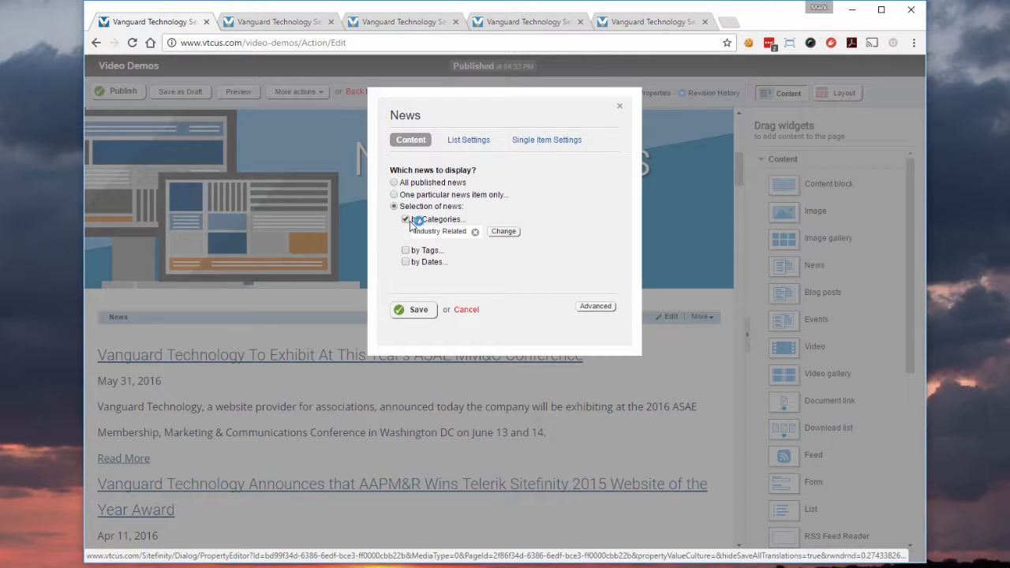
left_click(502, 233)
left_click(404, 212)
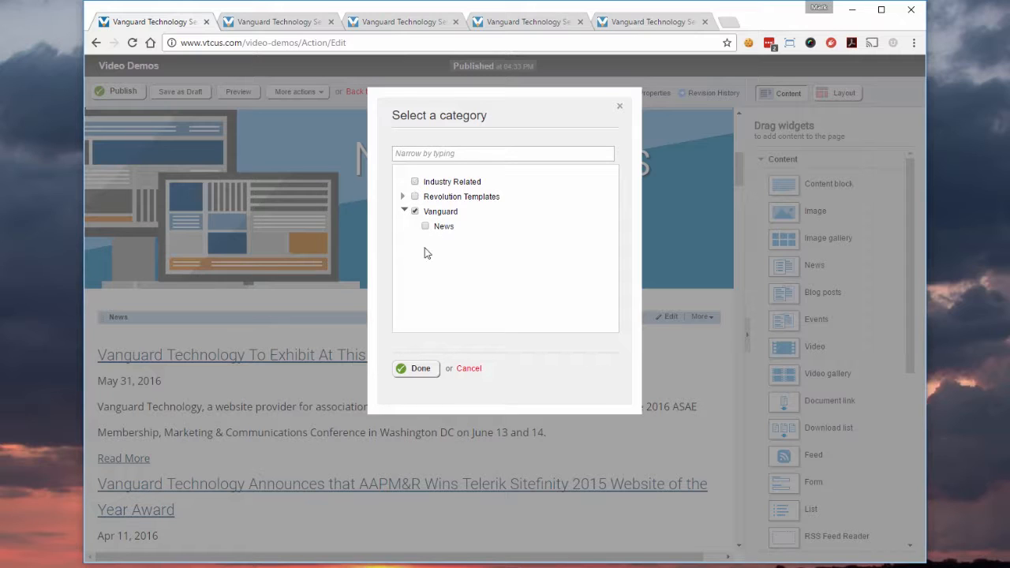
left_click(424, 369)
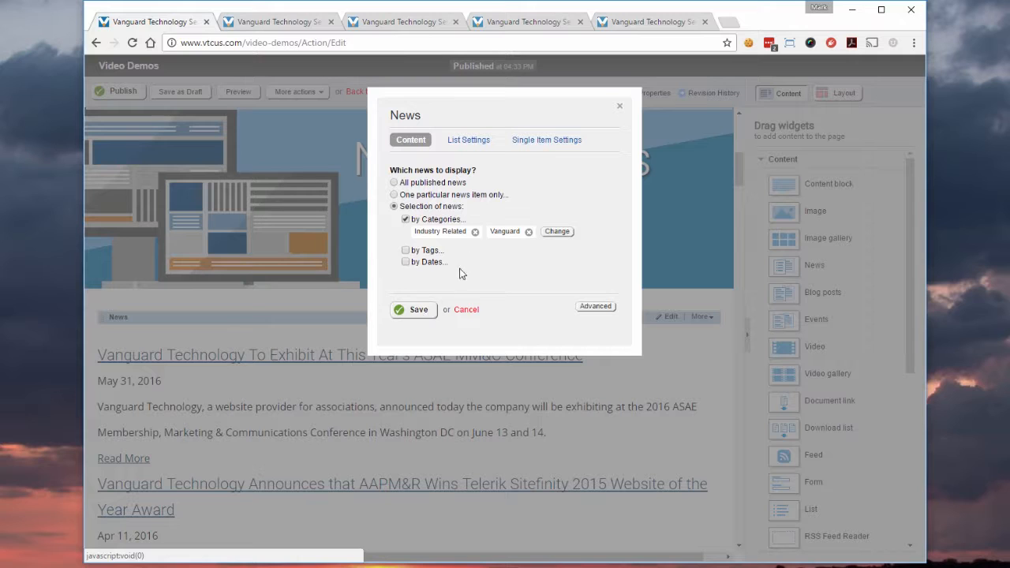
left_click(475, 231)
left_click(433, 316)
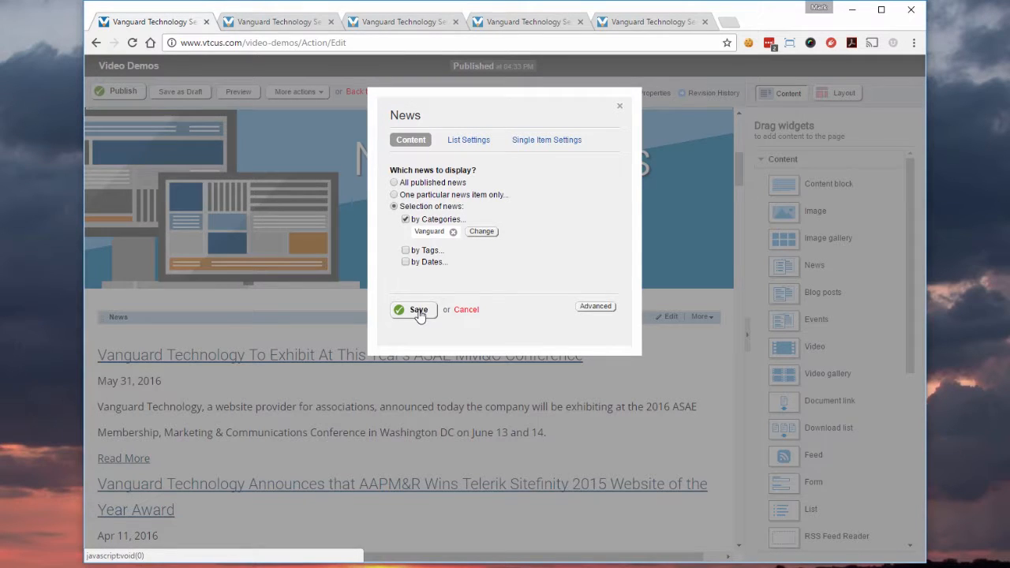
Preview the page and look through the news list filtered by the "Vanguard" category
left_click(227, 92)
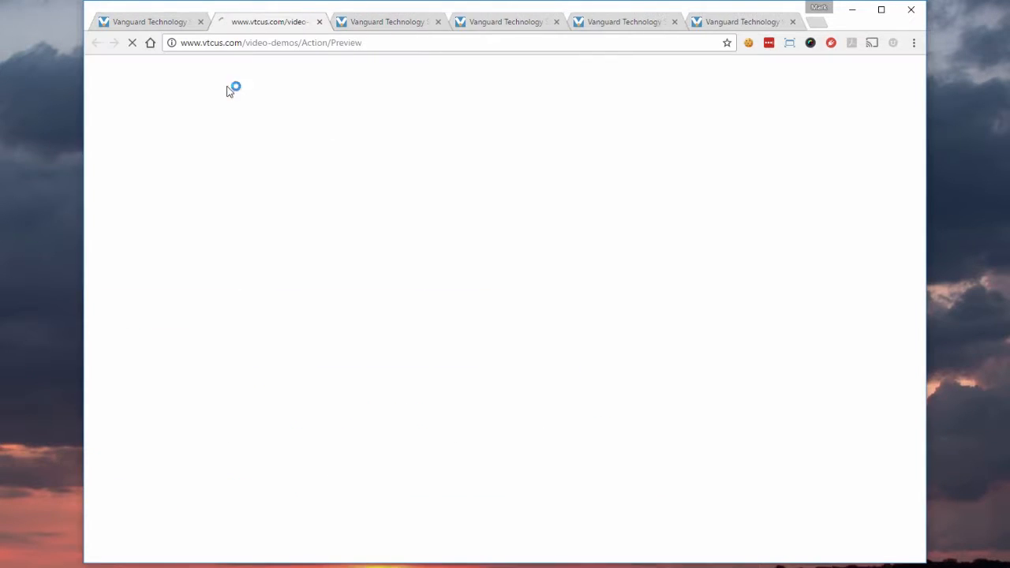
scroll(517, 186, "down", 9)
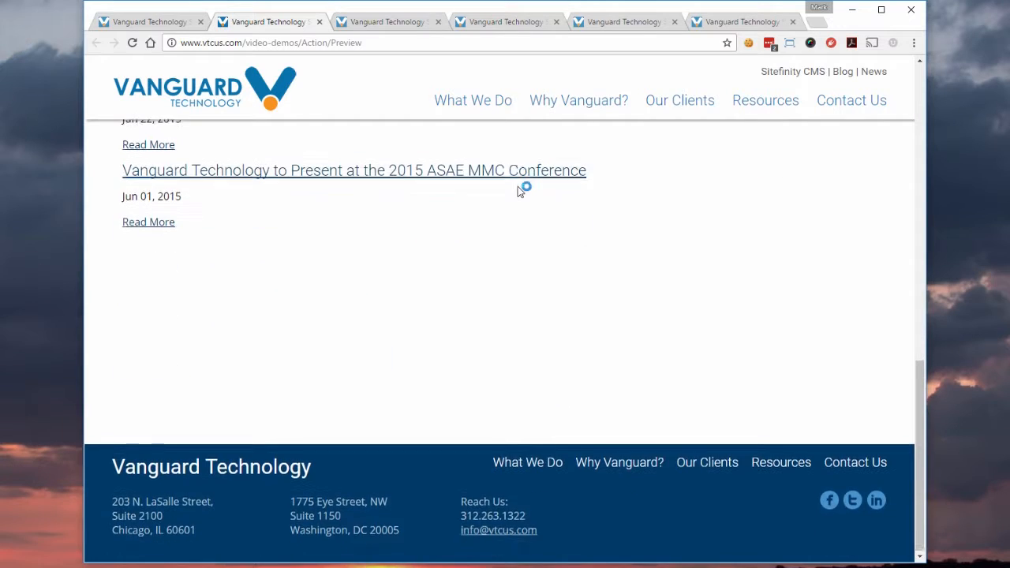
scroll(518, 186, "up", 10)
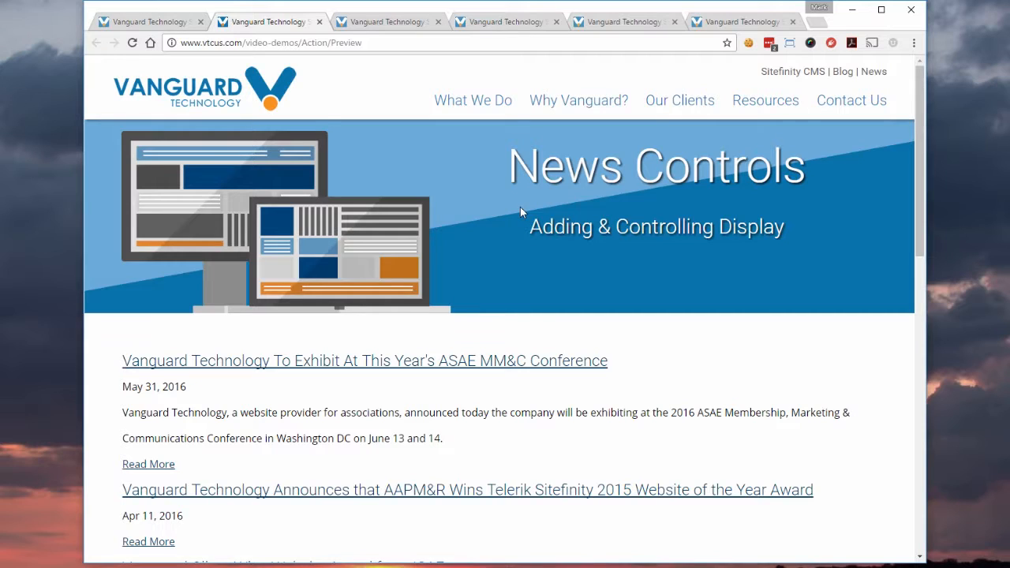
scroll(520, 207, "down", 8)
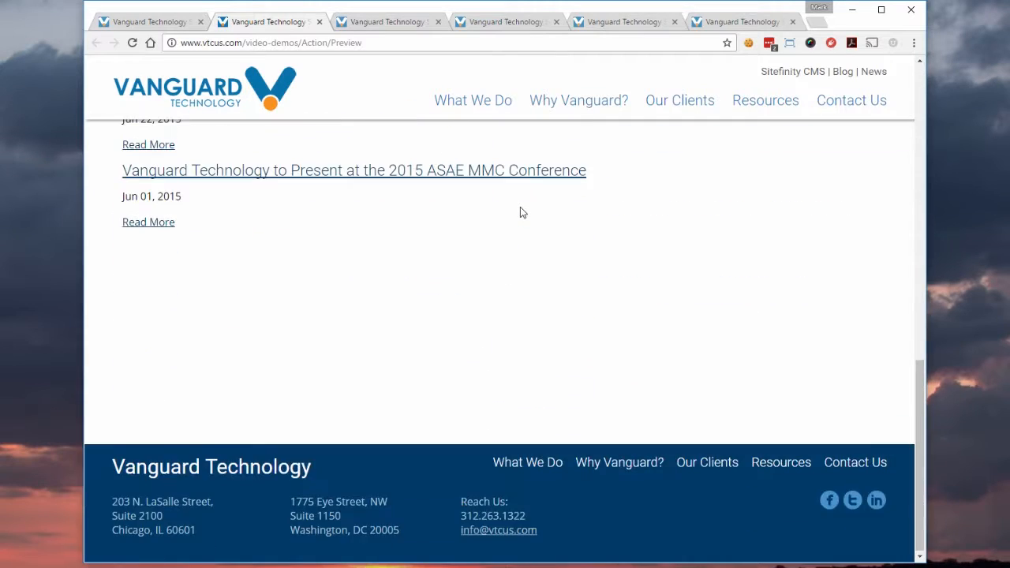
scroll(520, 213, "up", 10)
Replace the News widget's category filter with a date filter of "Last 6 months" and save the widget settings
left_click(147, 21)
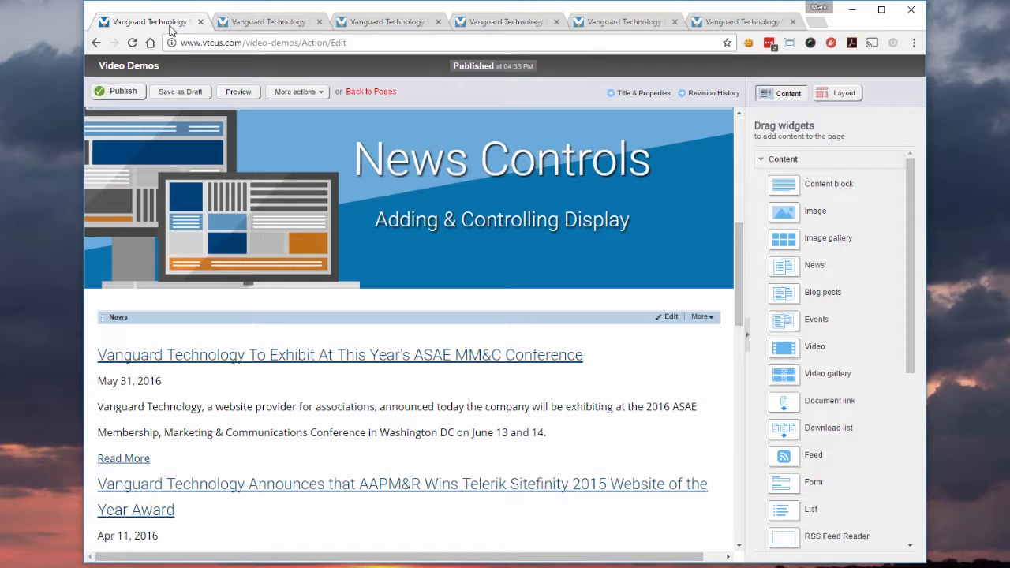
left_click(669, 317)
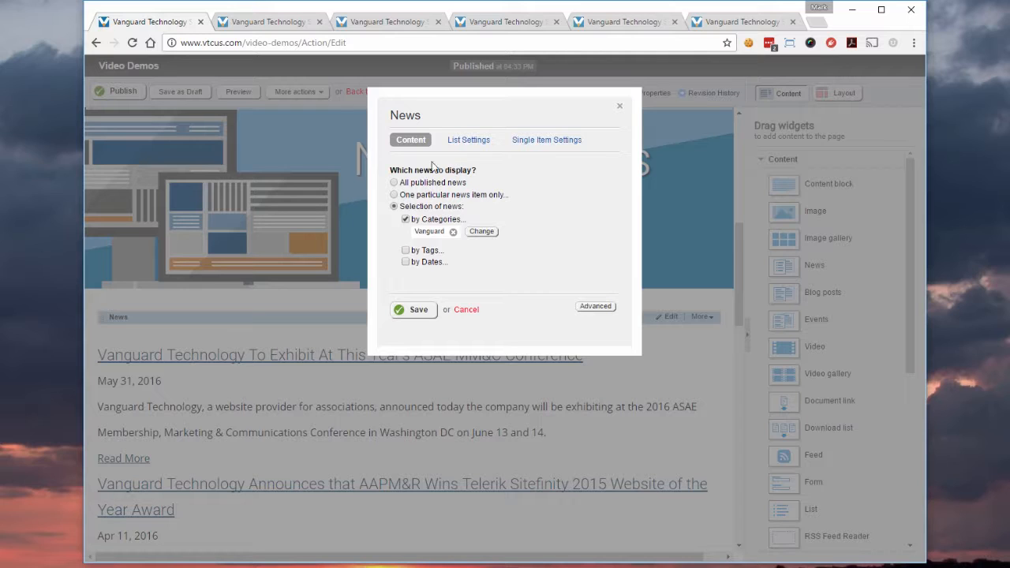
left_click(406, 221)
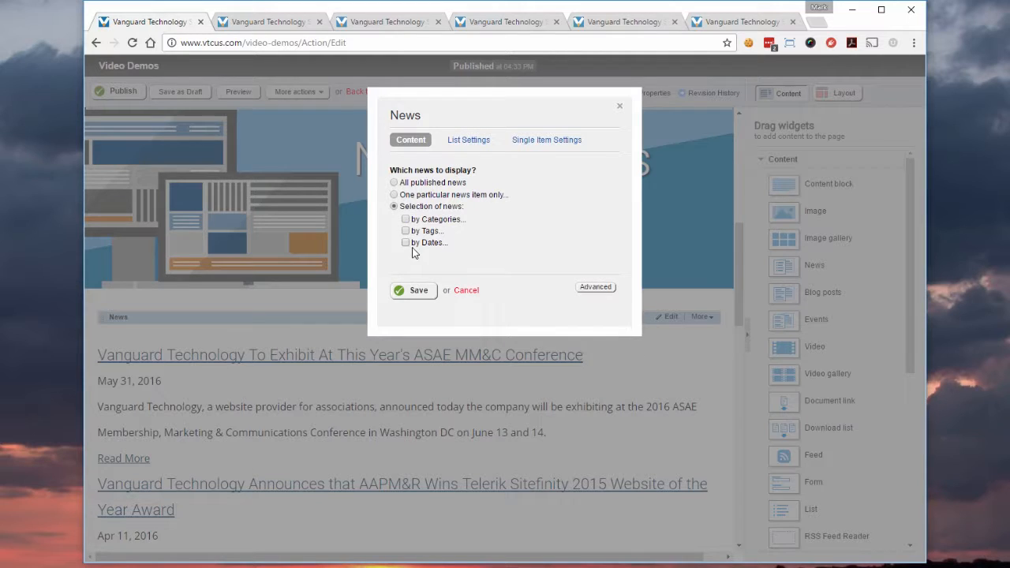
left_click(406, 243)
left_click(427, 255)
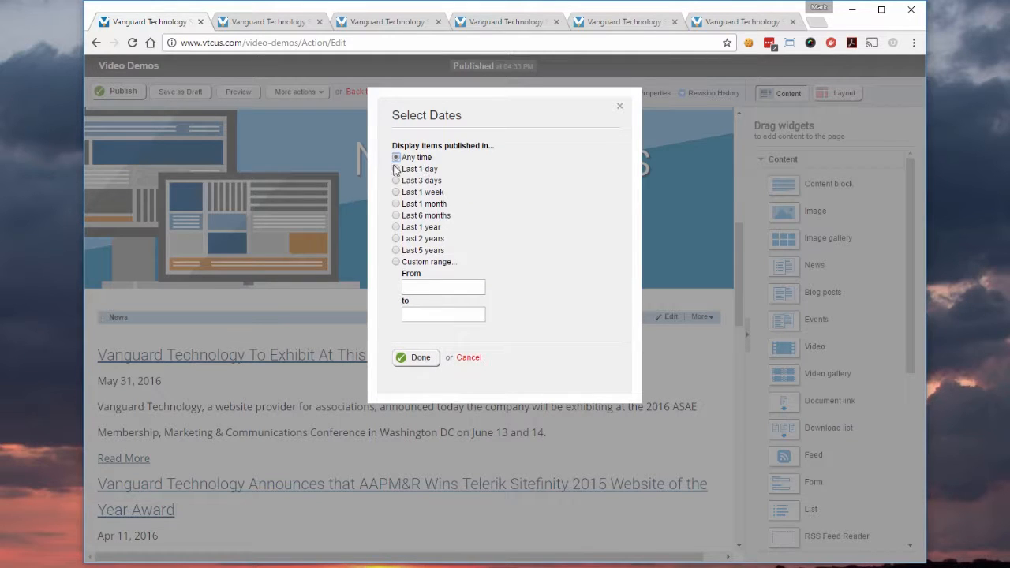
left_click(396, 216)
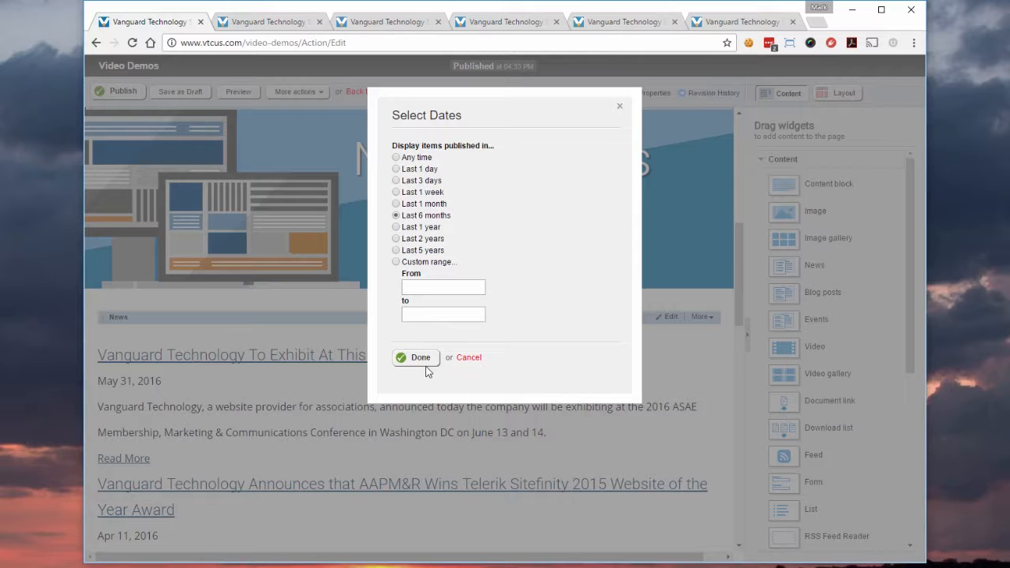
left_click(411, 286)
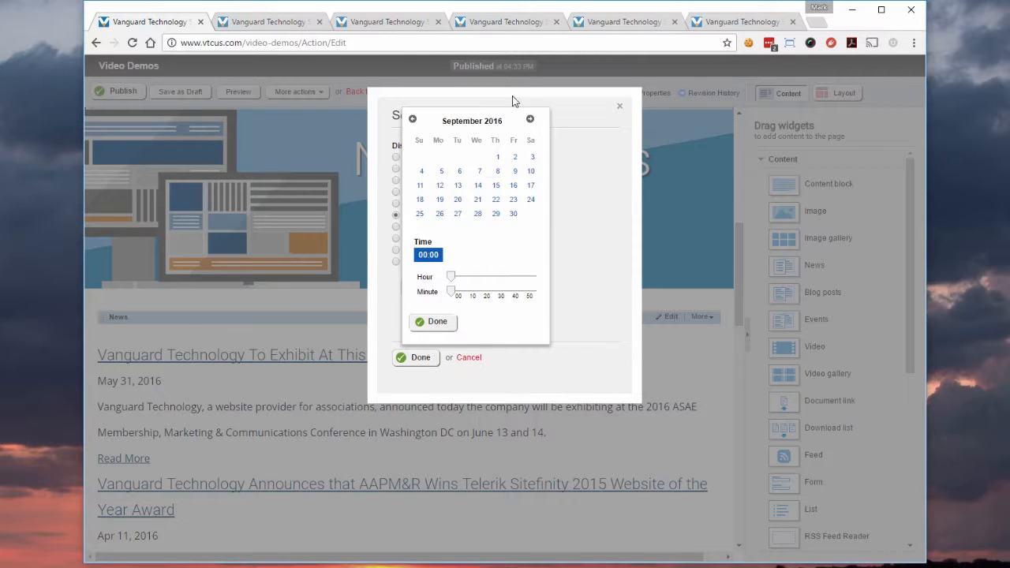
left_click(434, 322)
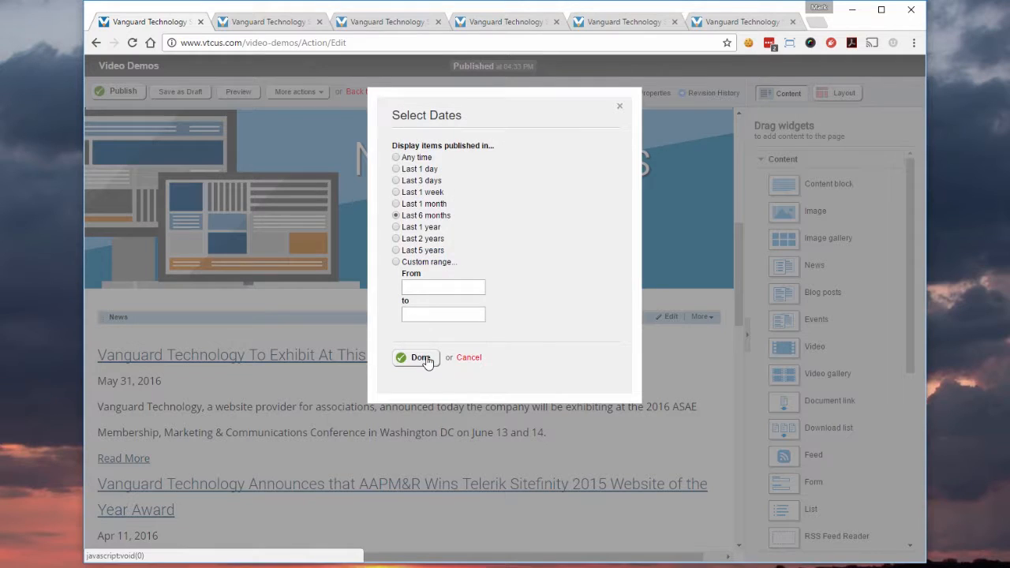
left_click(430, 358)
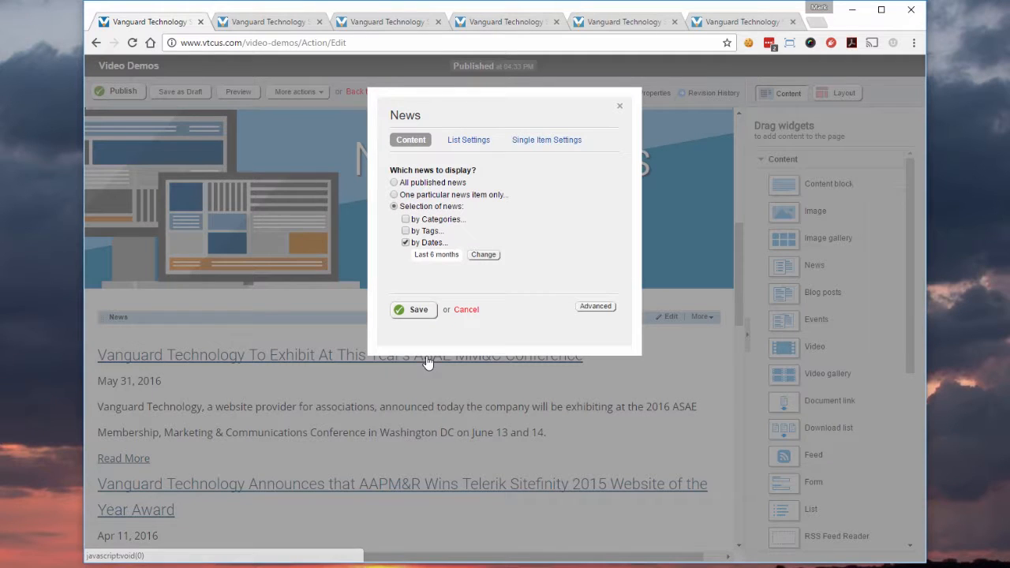
left_click(417, 313)
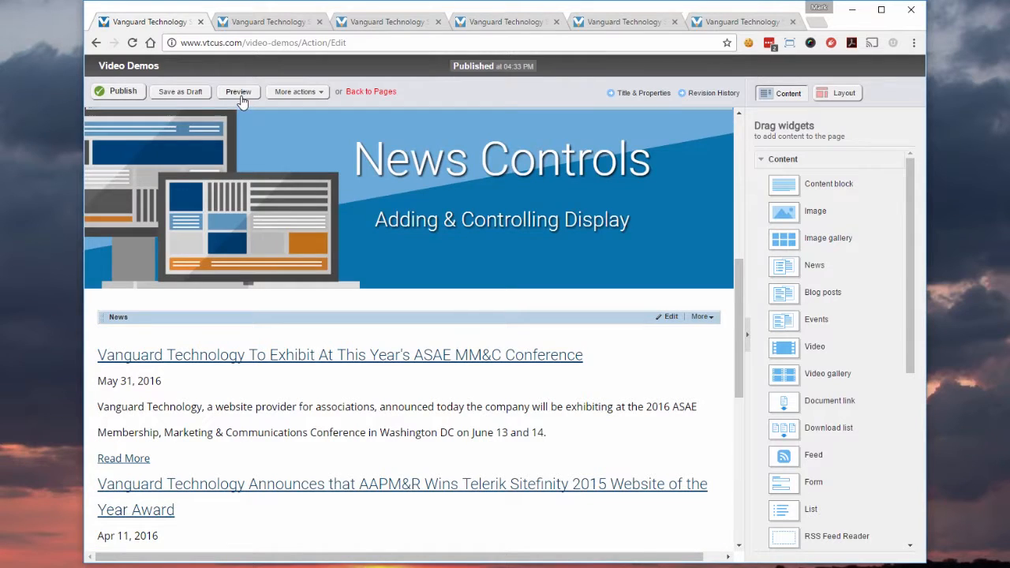
Preview the page and look through the news list limited to the last 6 months
left_click(239, 92)
scroll(398, 155, "down", 5)
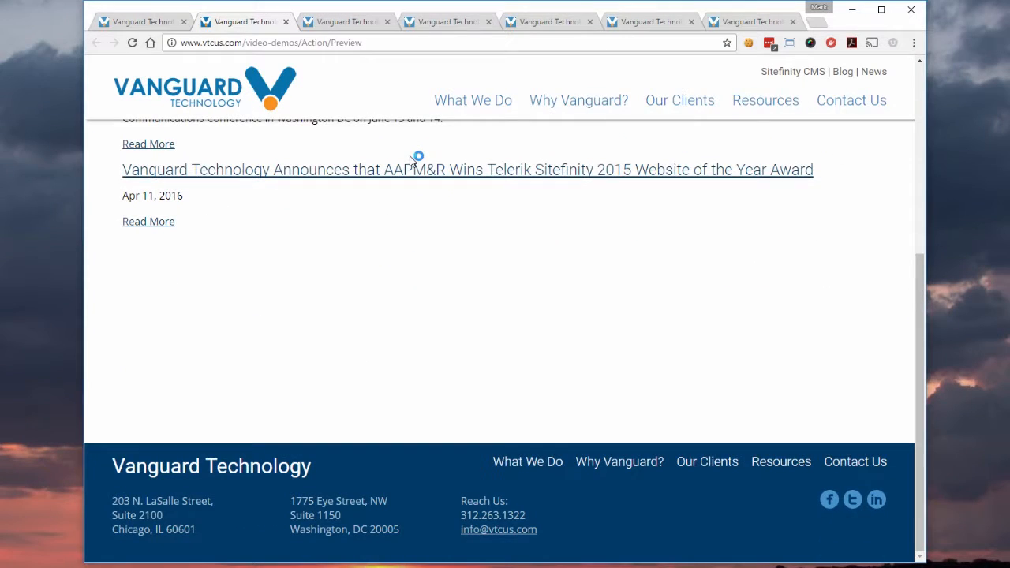
scroll(410, 160, "up", 5)
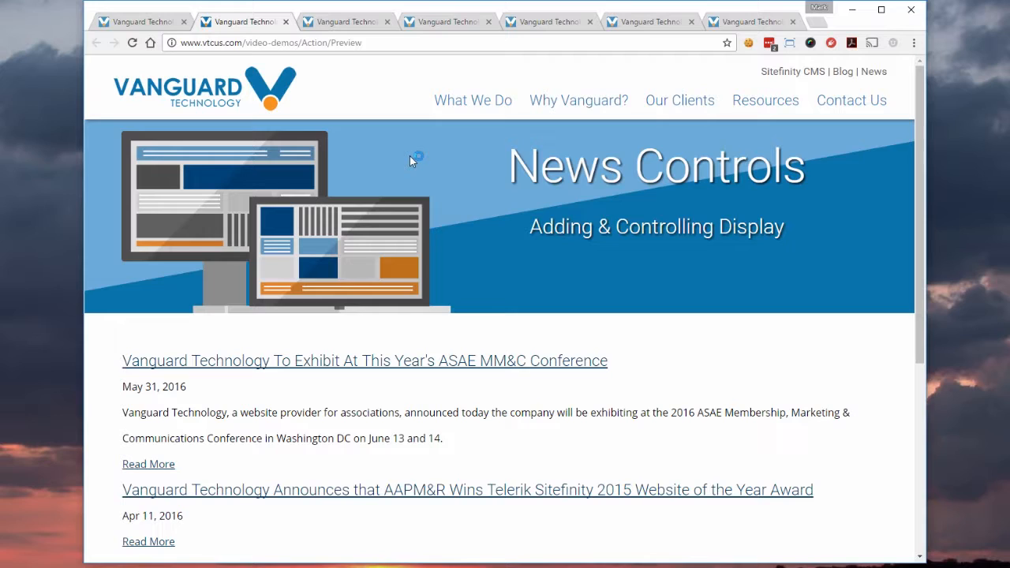
scroll(409, 157, "down", 2)
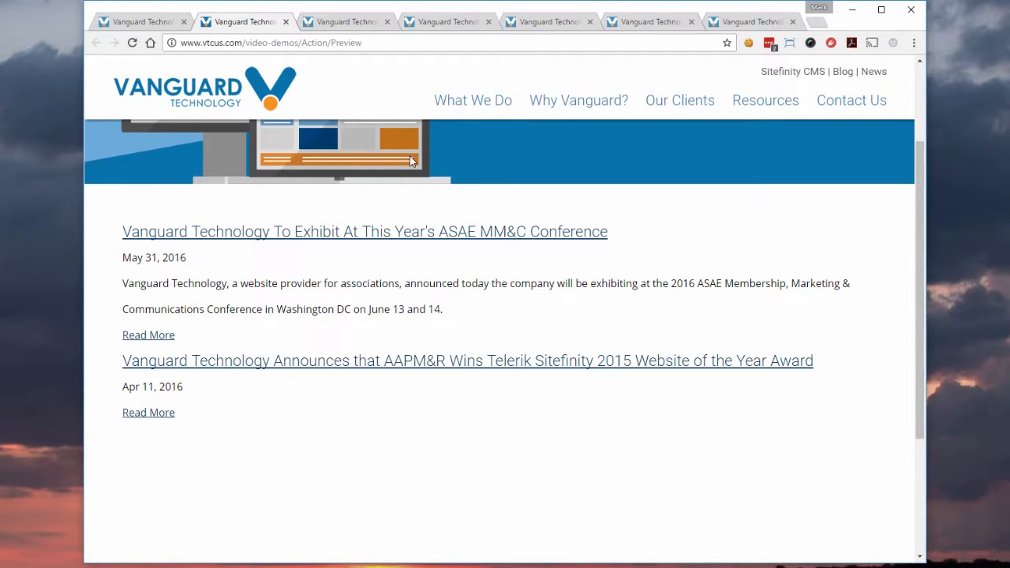